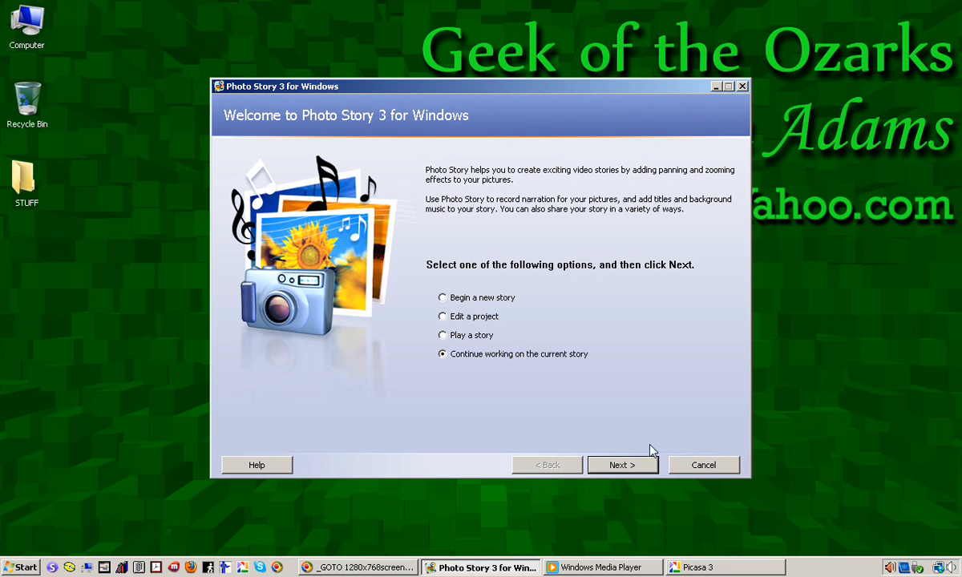
Continue working on the current story.
{"action": "left_click", "coordinate": [623, 466]}
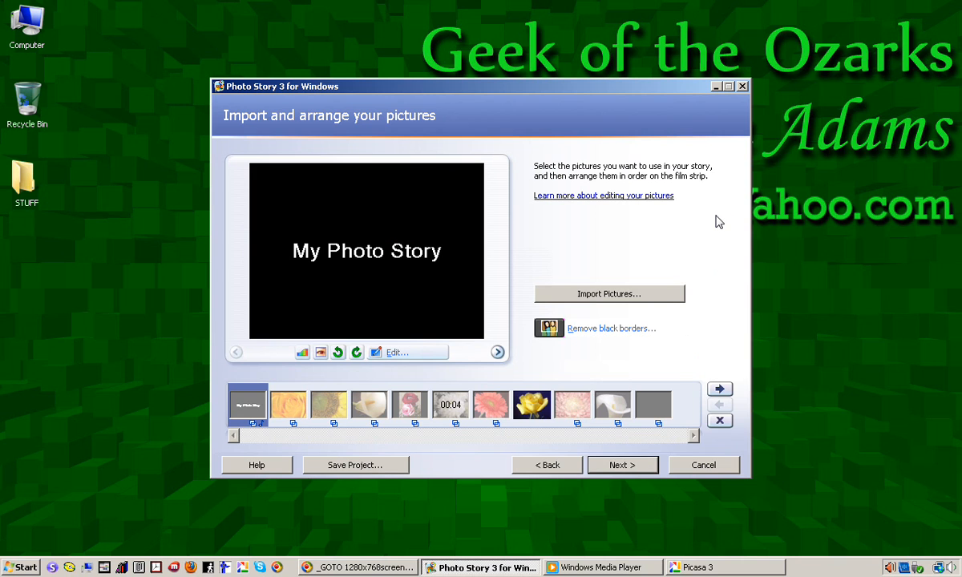
{"action": "left_click", "coordinate": [606, 295]}
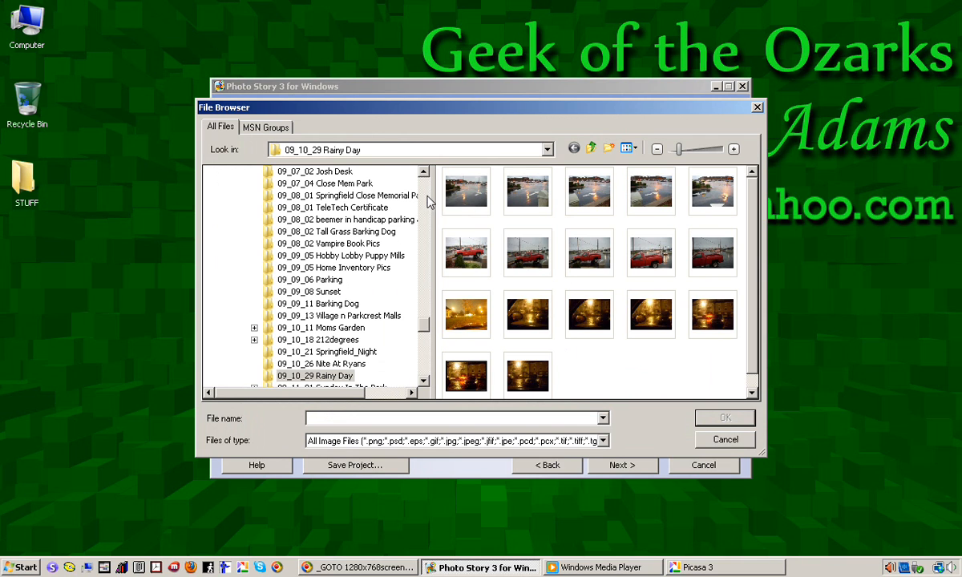
{"action": "scroll", "coordinate": [429, 203], "scroll_direction": "up", "scroll_amount": 10}
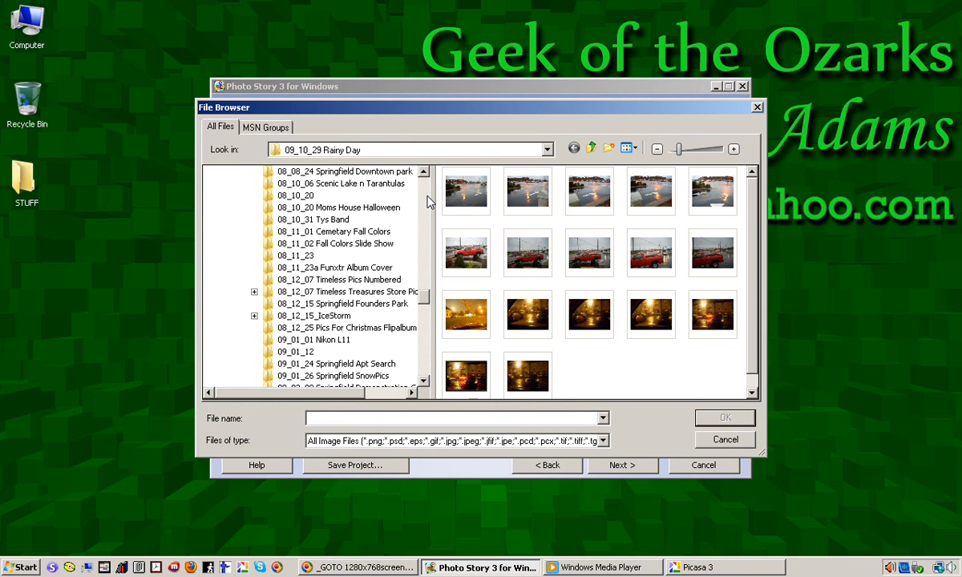
{"action": "left_click", "coordinate": [374, 232]}
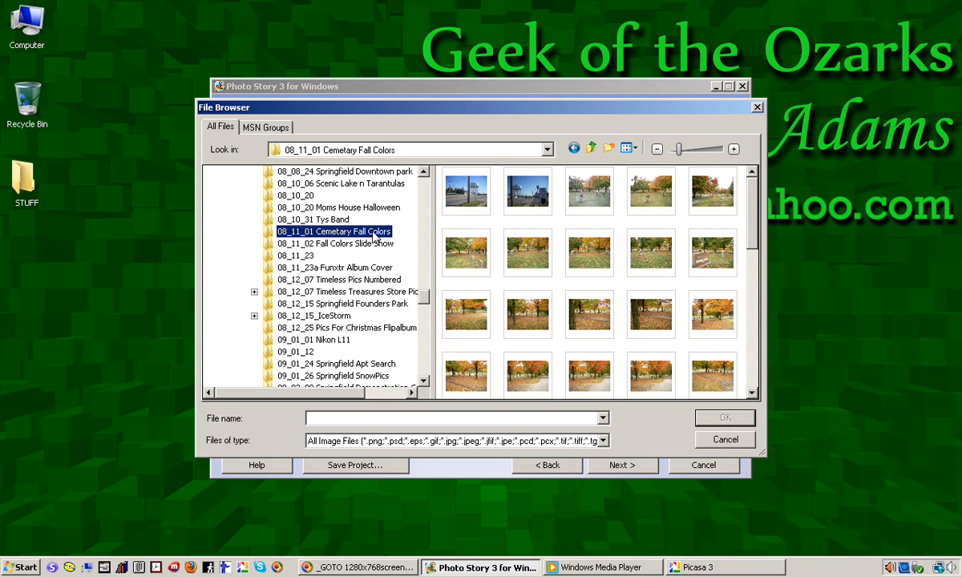
{"action": "left_click", "coordinate": [373, 293]}
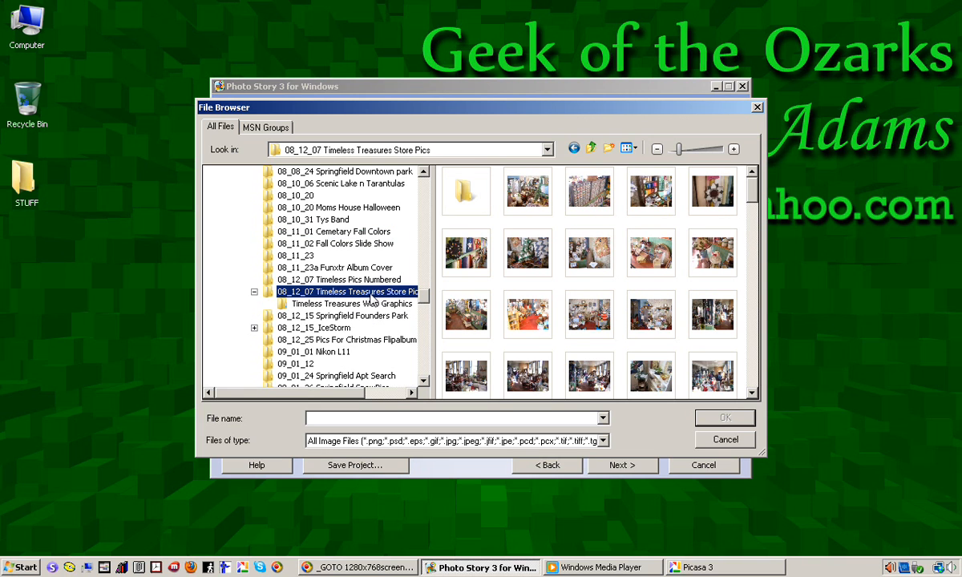
{"action": "left_click", "coordinate": [477, 245]}
{"action": "left_click_drag", "start_coordinate": [530, 261], "coordinate": [687, 357]}
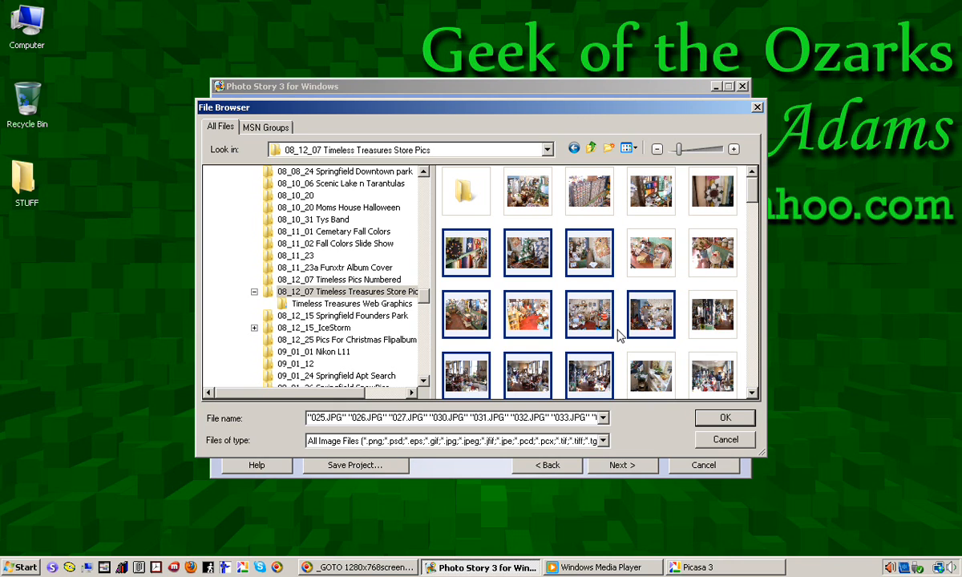
{"action": "left_click", "coordinate": [739, 441]}
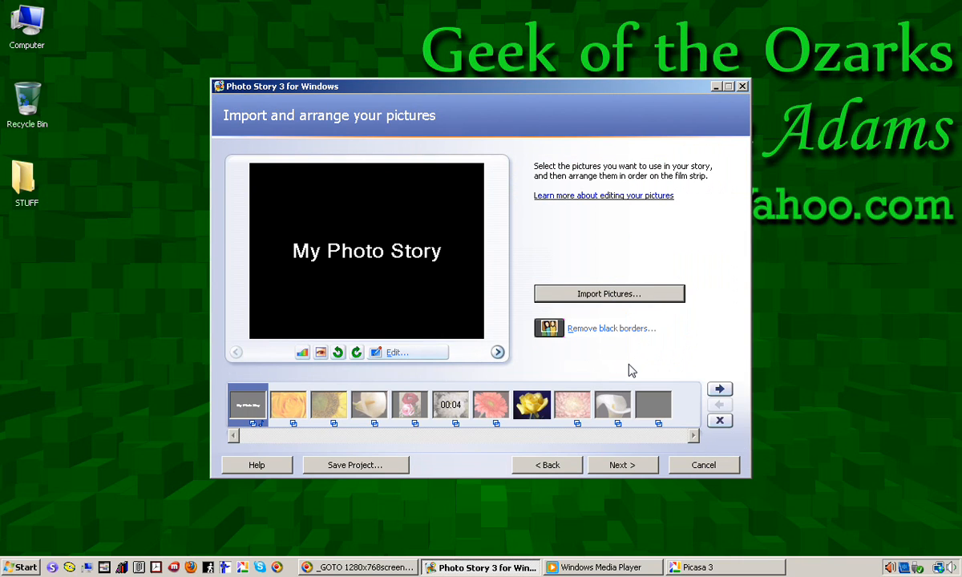
Reorder the film strip by moving the calla lily and sunflower pictures further along, then continue to the title page.
{"action": "left_click", "coordinate": [367, 405]}
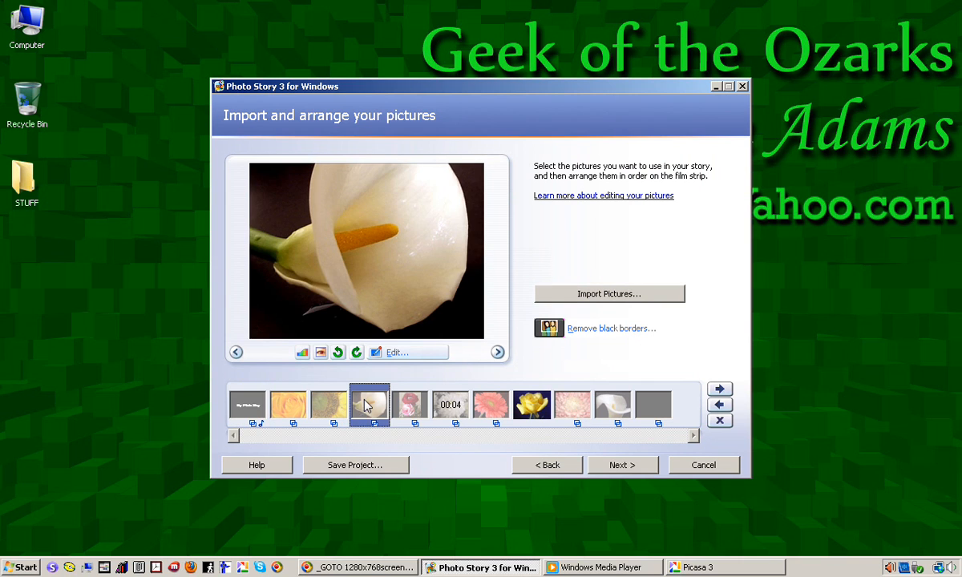
{"action": "left_click_drag", "start_coordinate": [367, 409], "coordinate": [465, 405]}
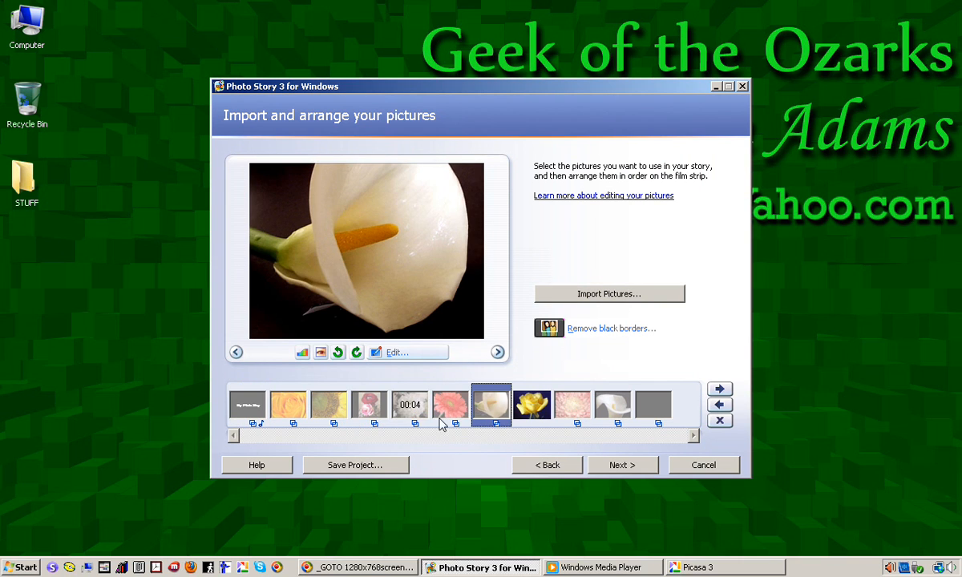
{"action": "left_click_drag", "start_coordinate": [325, 405], "coordinate": [388, 410]}
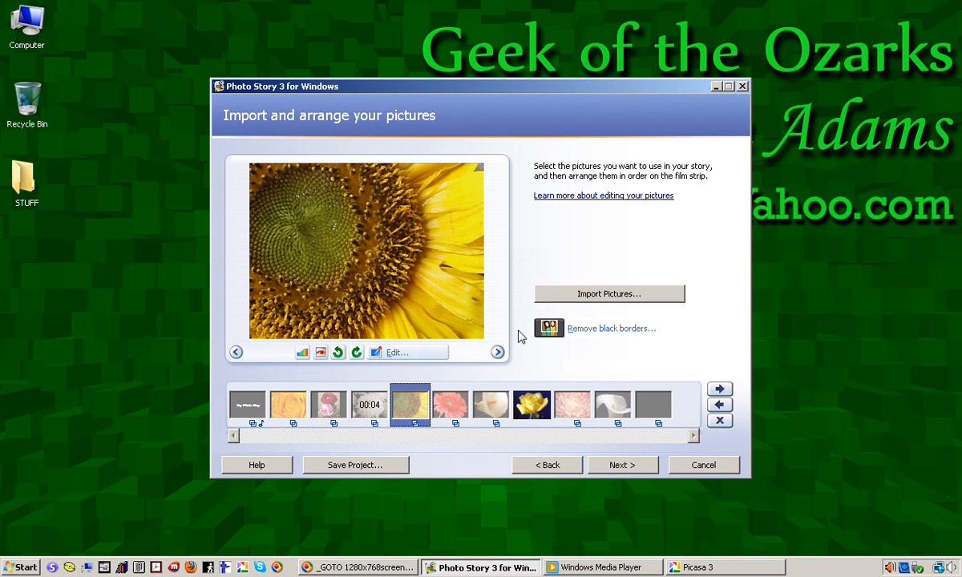
{"action": "left_click", "coordinate": [620, 466]}
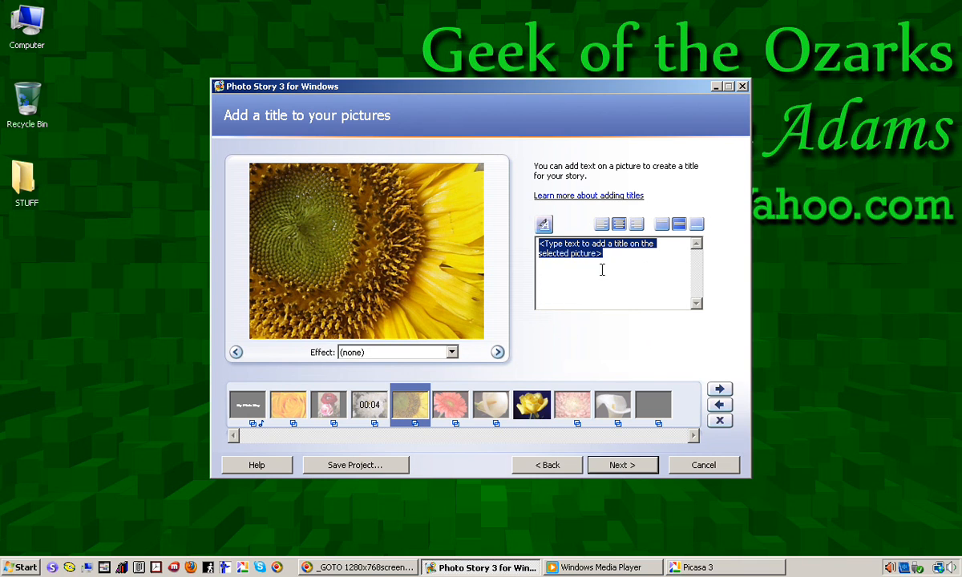
{"action": "left_click", "coordinate": [234, 393]}
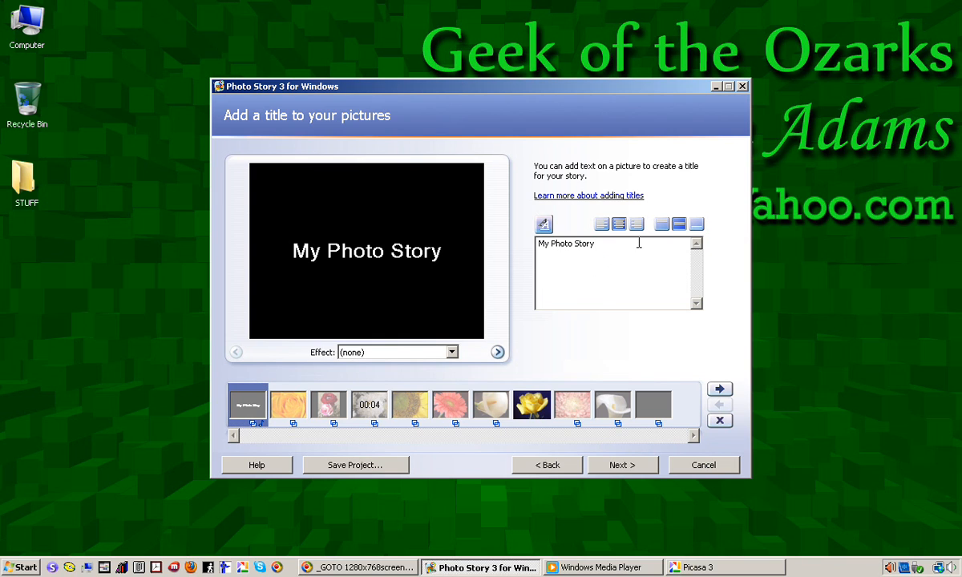
{"action": "left_click_drag", "start_coordinate": [625, 242], "coordinate": [506, 235]}
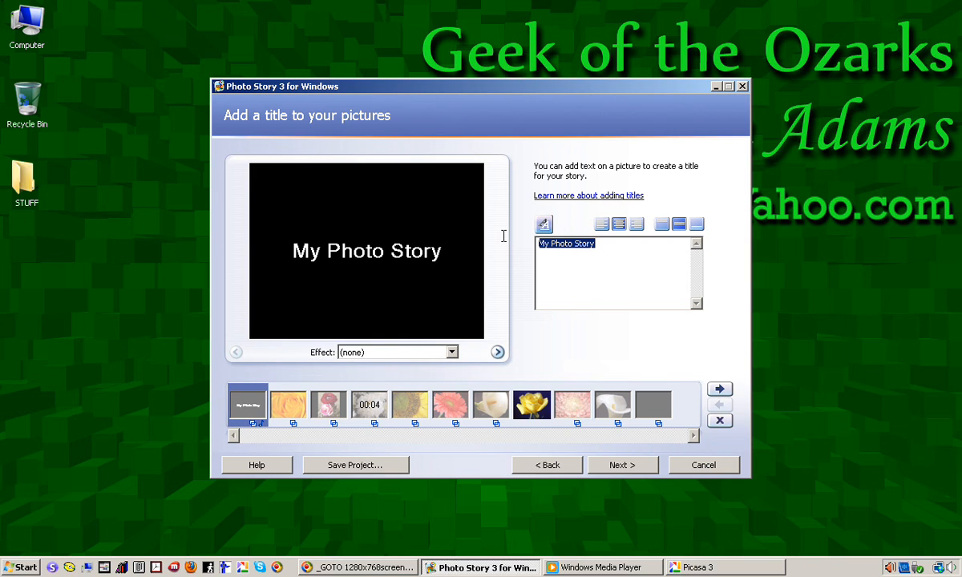
{"action": "left_click", "coordinate": [544, 225]}
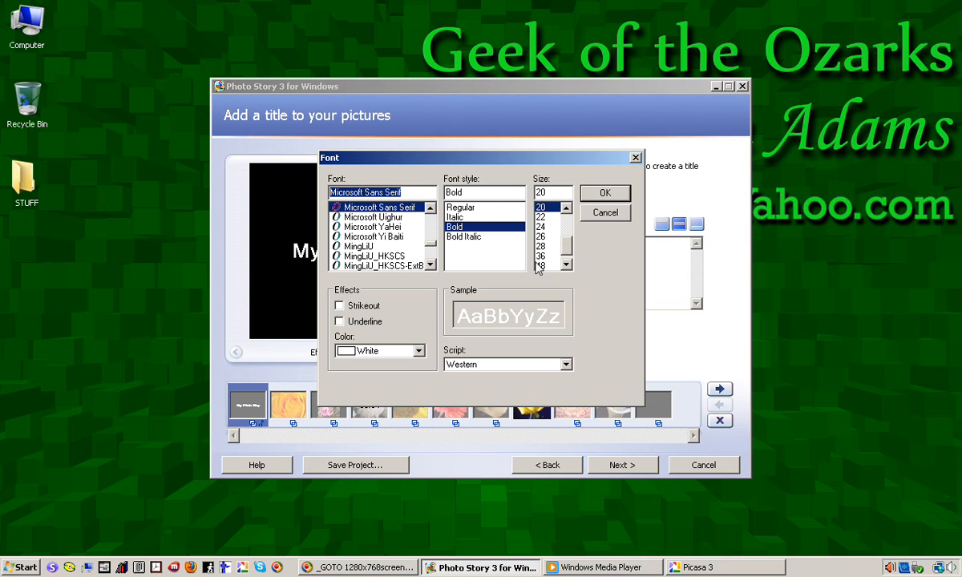
{"action": "left_click", "coordinate": [419, 352]}
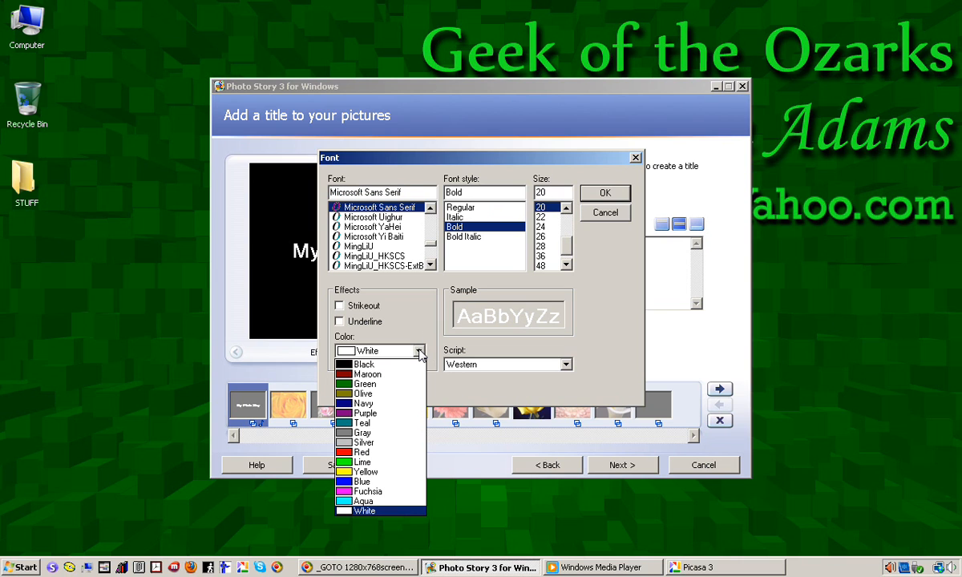
{"action": "left_click", "coordinate": [393, 328]}
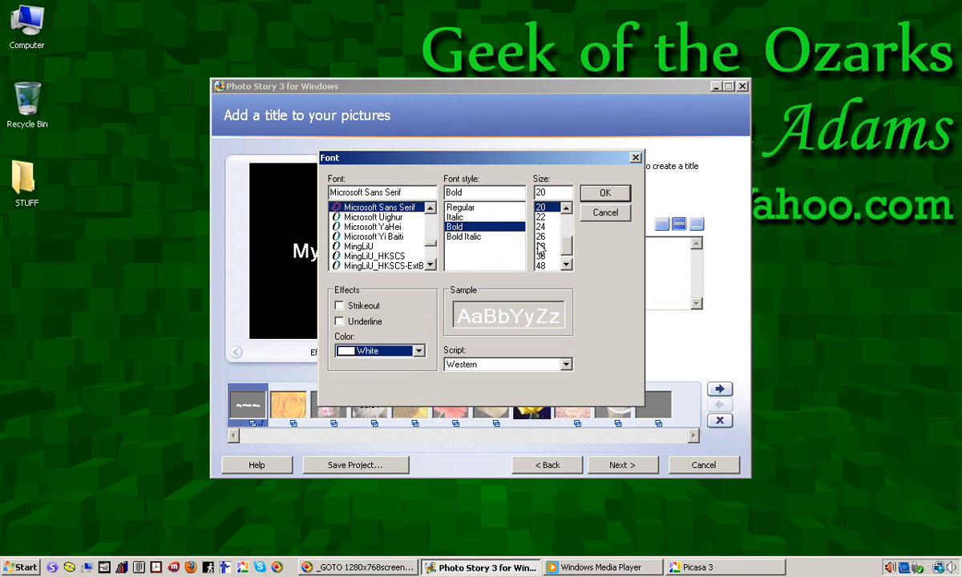
{"action": "left_click", "coordinate": [597, 213]}
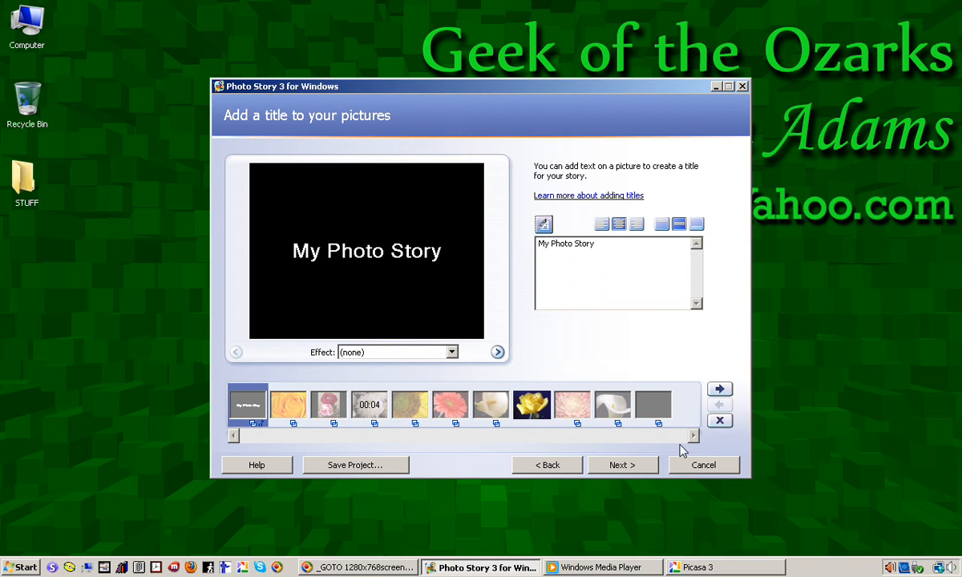
Preview the Black and White, Chalk and Charcoal and Colored Pencil effects on the sunflower picture, then set its effect back to (none).
{"action": "left_click", "coordinate": [411, 407]}
{"action": "left_click", "coordinate": [451, 352]}
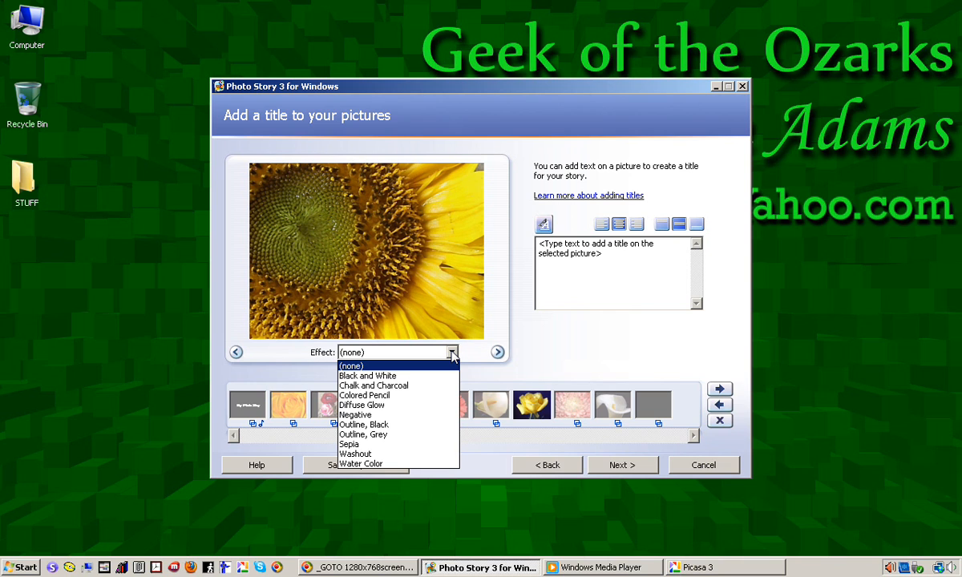
{"action": "left_click", "coordinate": [408, 378]}
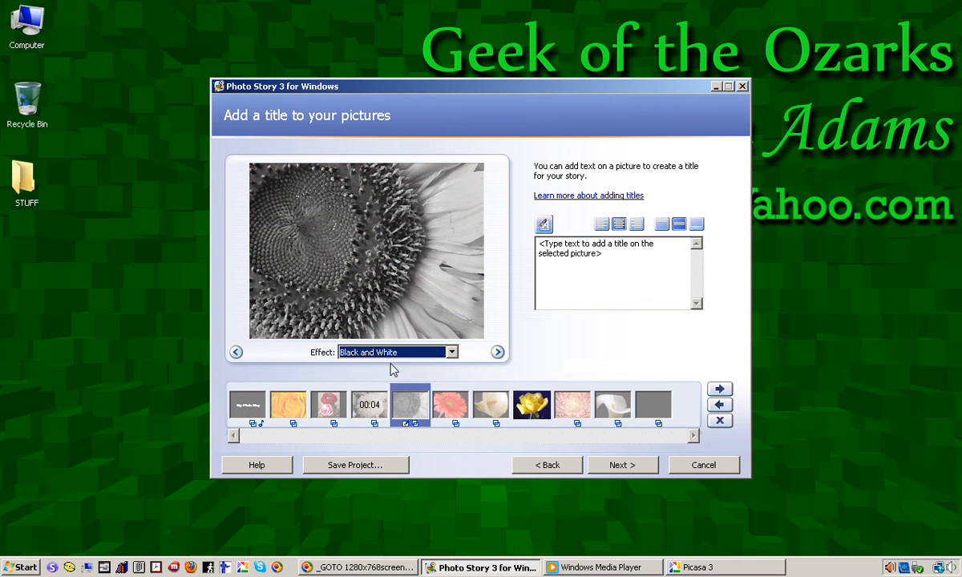
{"action": "left_click", "coordinate": [451, 352]}
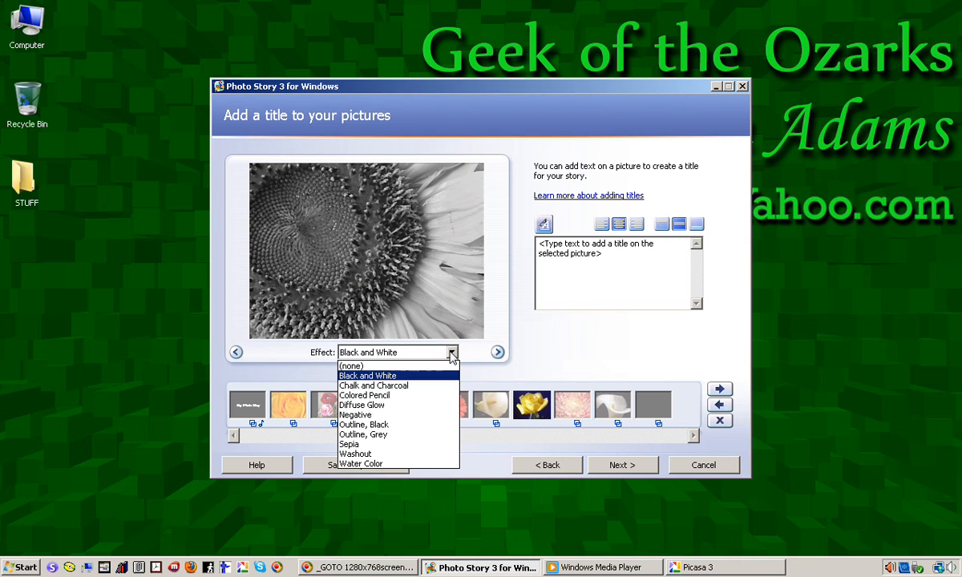
{"action": "left_click", "coordinate": [416, 387]}
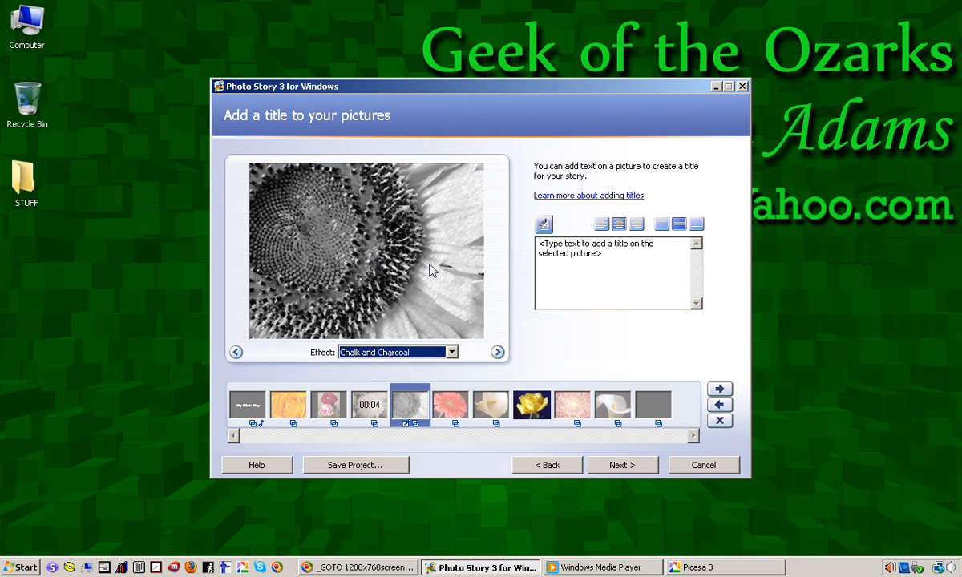
{"action": "left_click", "coordinate": [451, 353]}
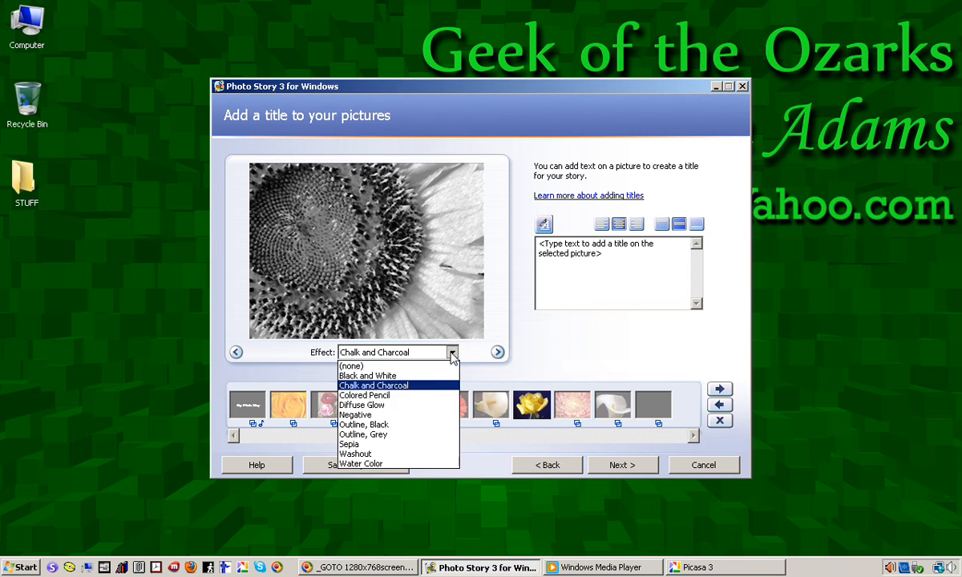
{"action": "left_click", "coordinate": [423, 399]}
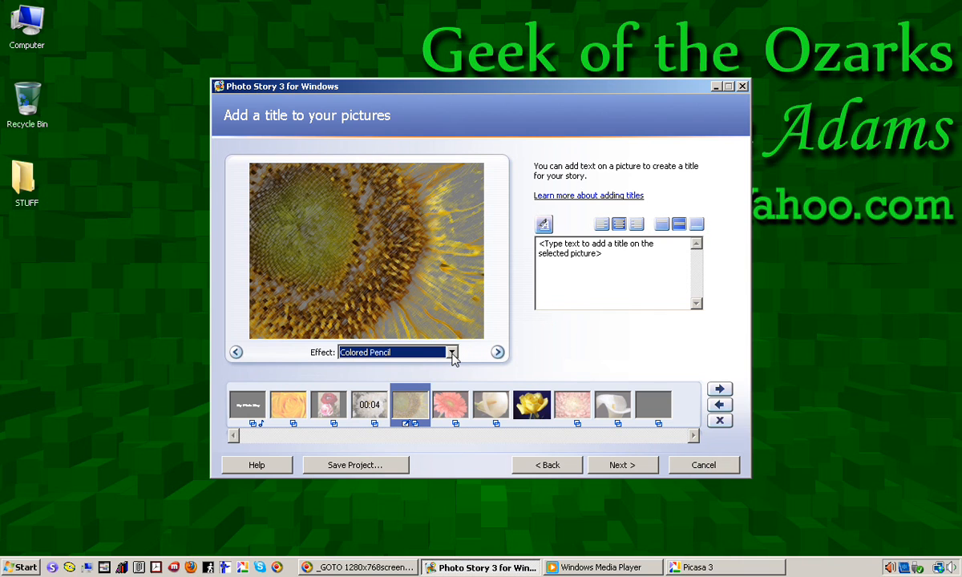
{"action": "left_click", "coordinate": [453, 353]}
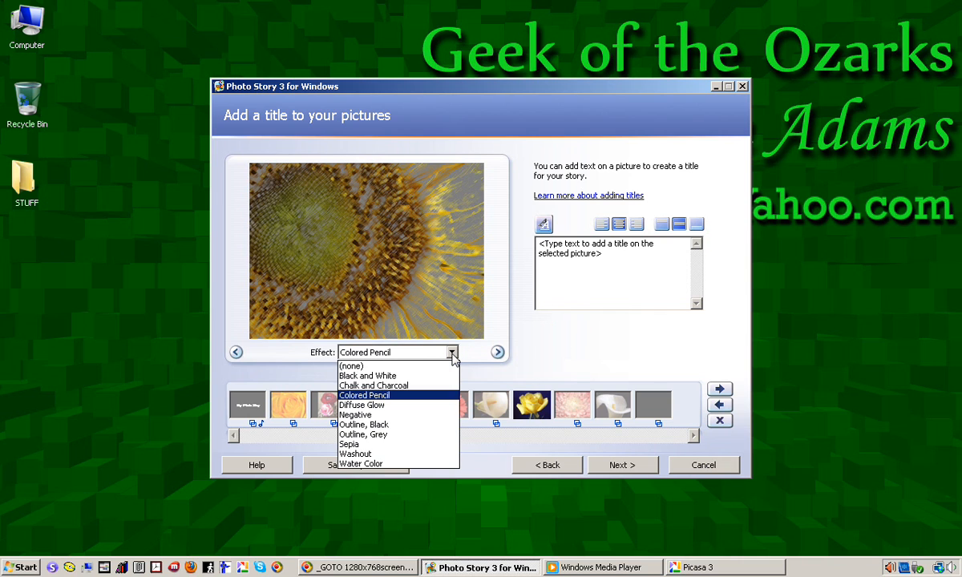
{"action": "left_click", "coordinate": [366, 368]}
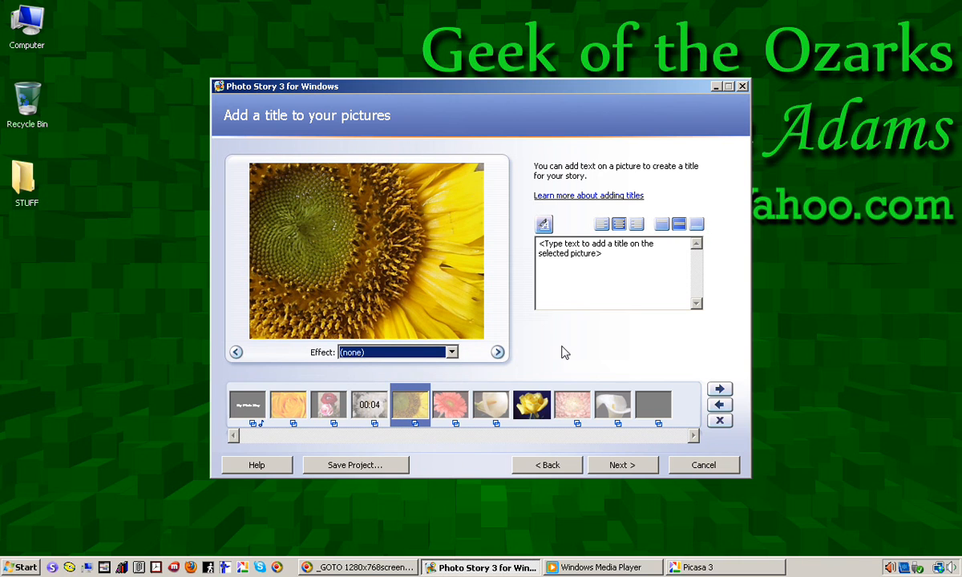
Customize the sunflower's motion by moving and enlarging its start position to about 715 x 536 pixels, and save.
{"action": "left_click", "coordinate": [623, 467]}
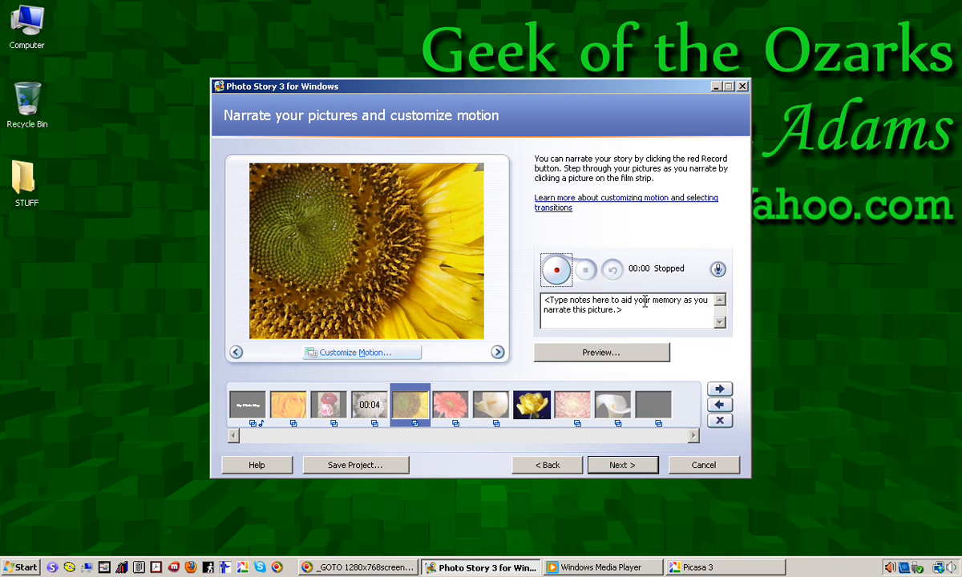
{"action": "left_click", "coordinate": [353, 355]}
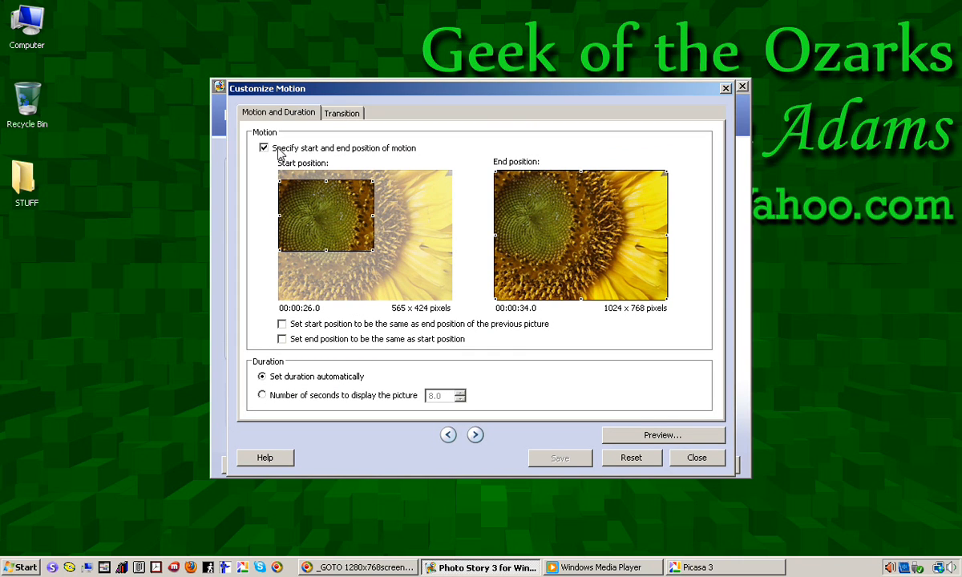
{"action": "left_click_drag", "start_coordinate": [325, 221], "coordinate": [335, 234]}
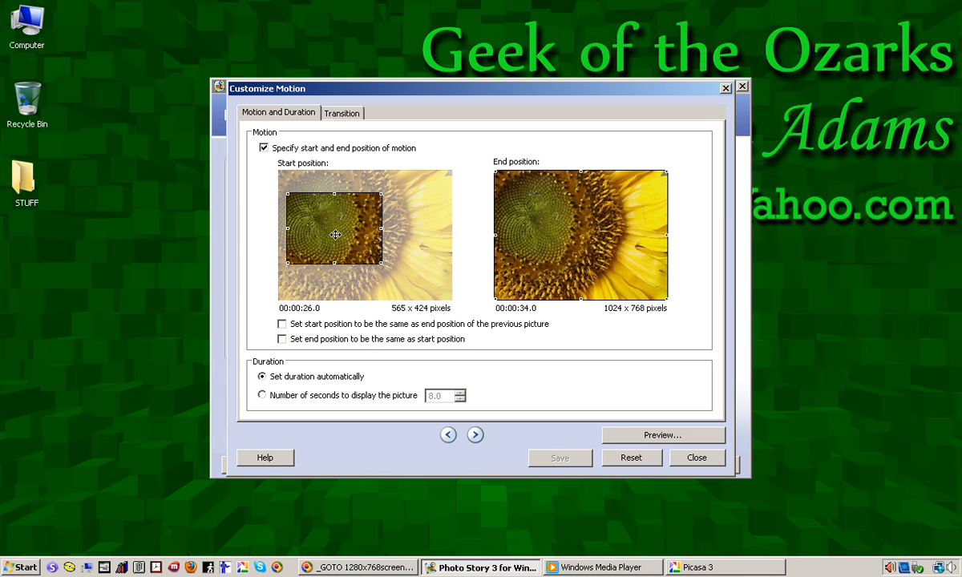
{"action": "mouse_move", "coordinate": [382, 263]}
{"action": "left_mouse_down"}
{"action": "mouse_move", "coordinate": [404, 284]}
{"action": "mouse_move", "coordinate": [372, 249]}
{"action": "left_mouse_up"}
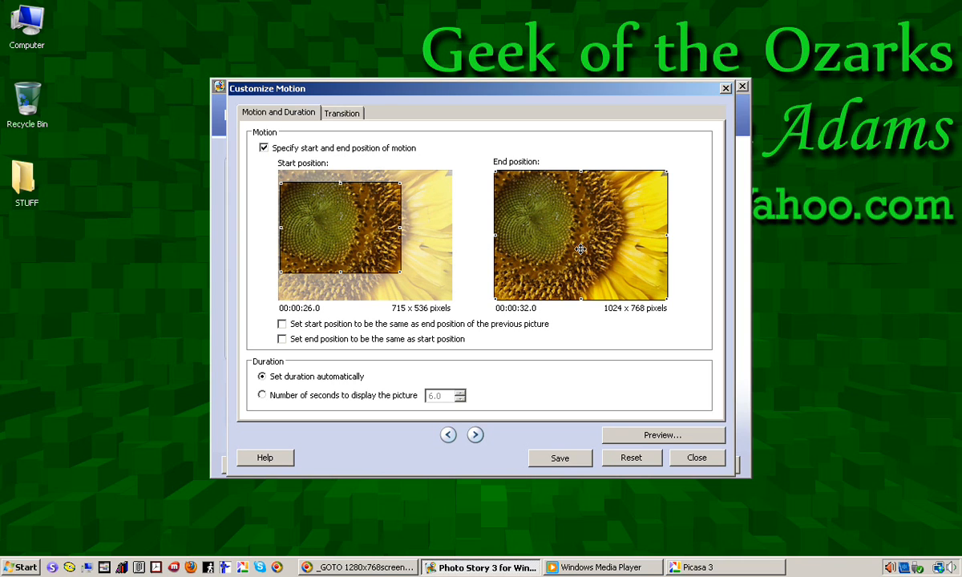
{"action": "left_click", "coordinate": [560, 462]}
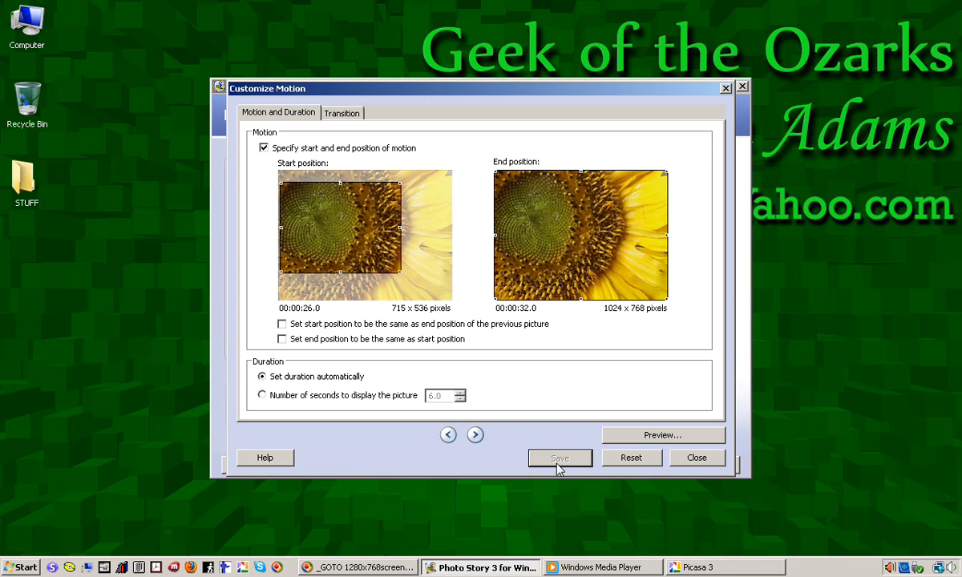
On the next picture, shrink and shift the end position to about 693 x 520 pixels, save, and close motion customization.
{"action": "left_click", "coordinate": [475, 434]}
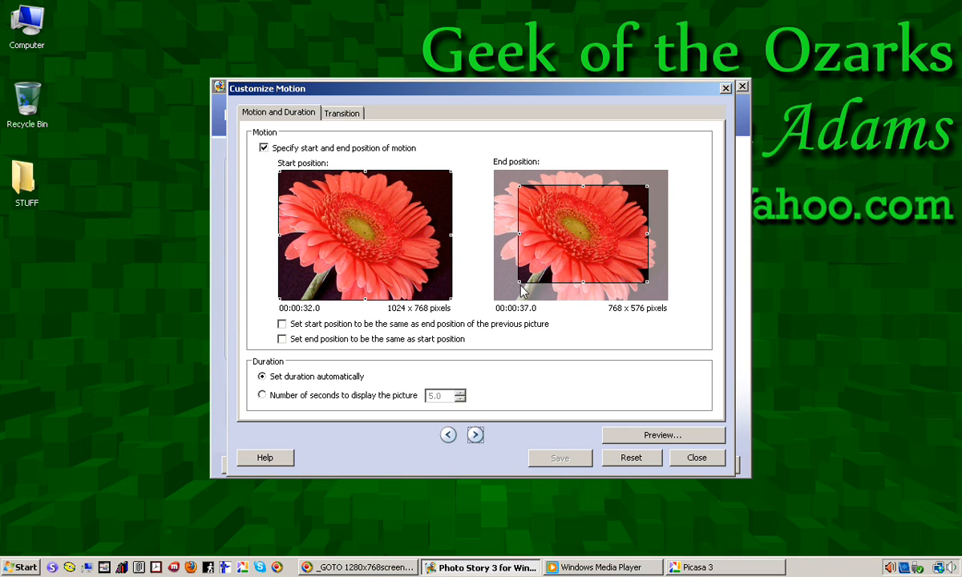
{"action": "left_click_drag", "start_coordinate": [518, 282], "coordinate": [530, 272]}
{"action": "left_click_drag", "start_coordinate": [618, 209], "coordinate": [607, 208]}
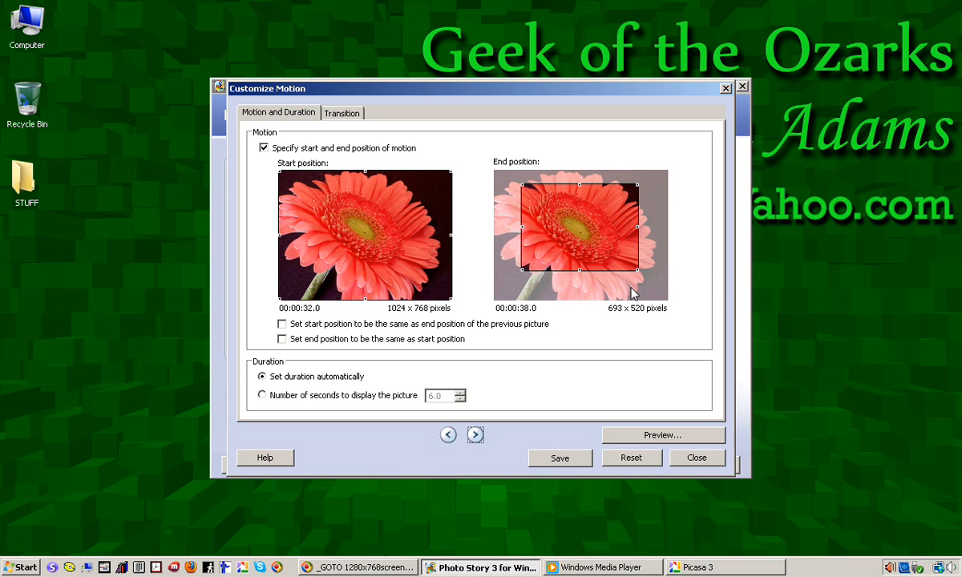
{"action": "left_click", "coordinate": [559, 461]}
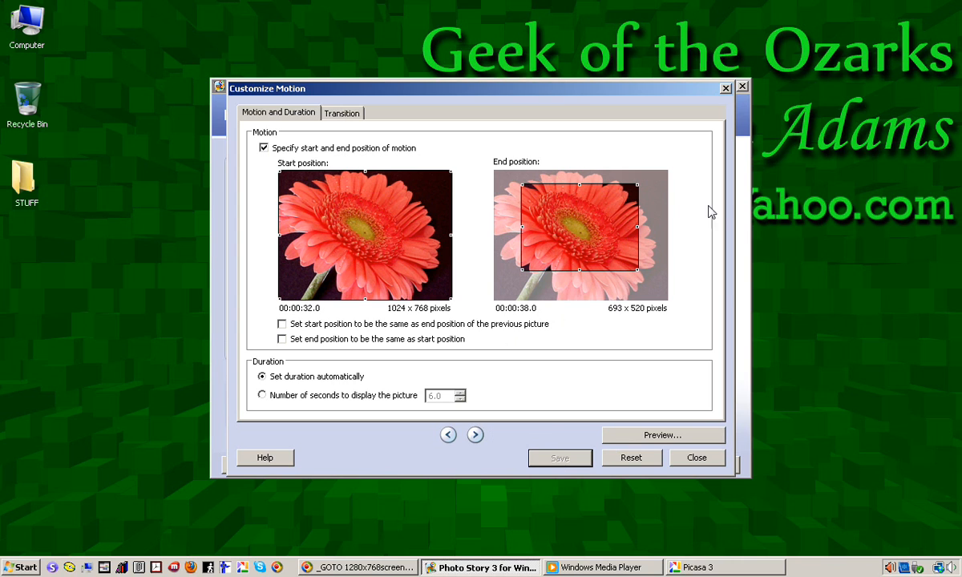
{"action": "left_click", "coordinate": [694, 460]}
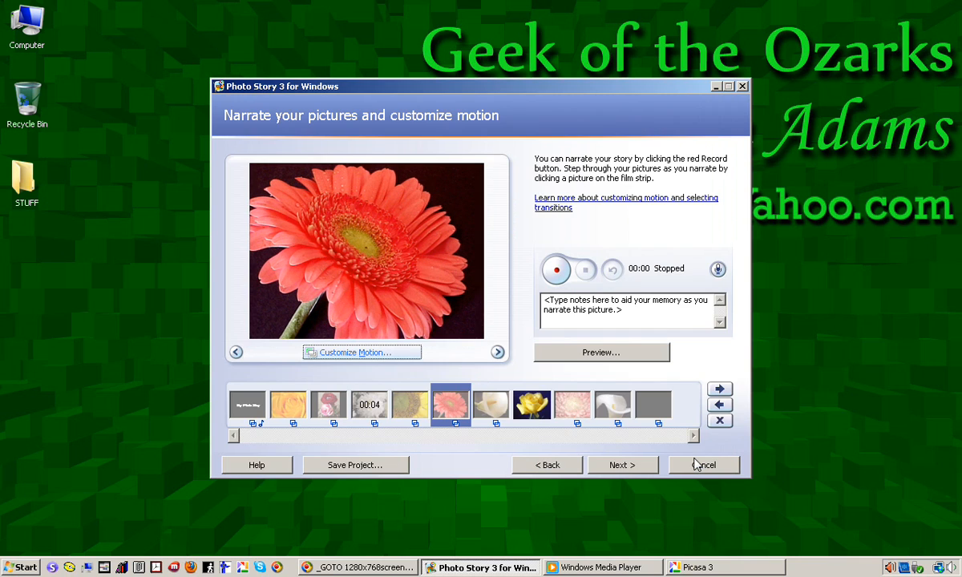
Continue to the background music page and browse the Sample Music folder and audio file types, then cancel the file dialog.
{"action": "left_click", "coordinate": [631, 470]}
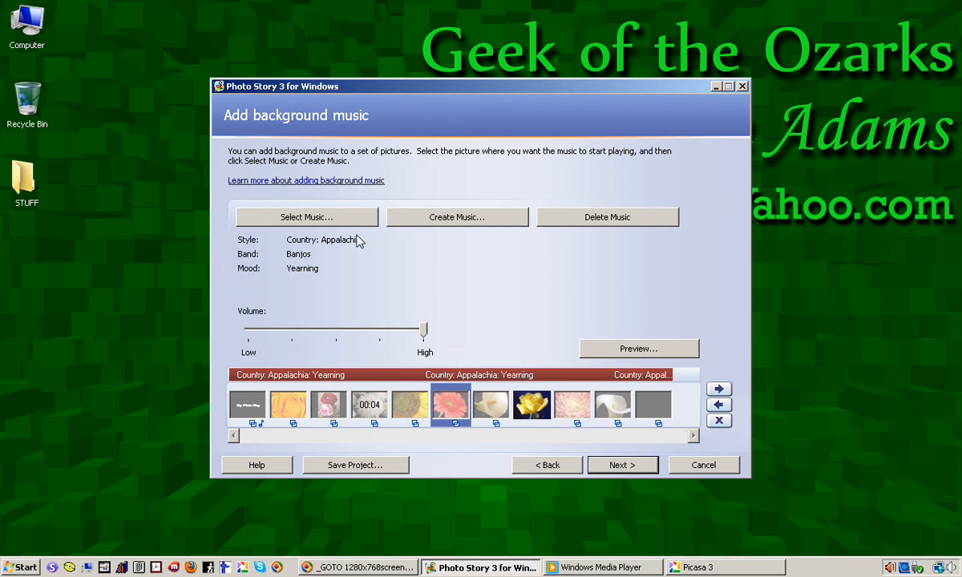
{"action": "left_click", "coordinate": [282, 214]}
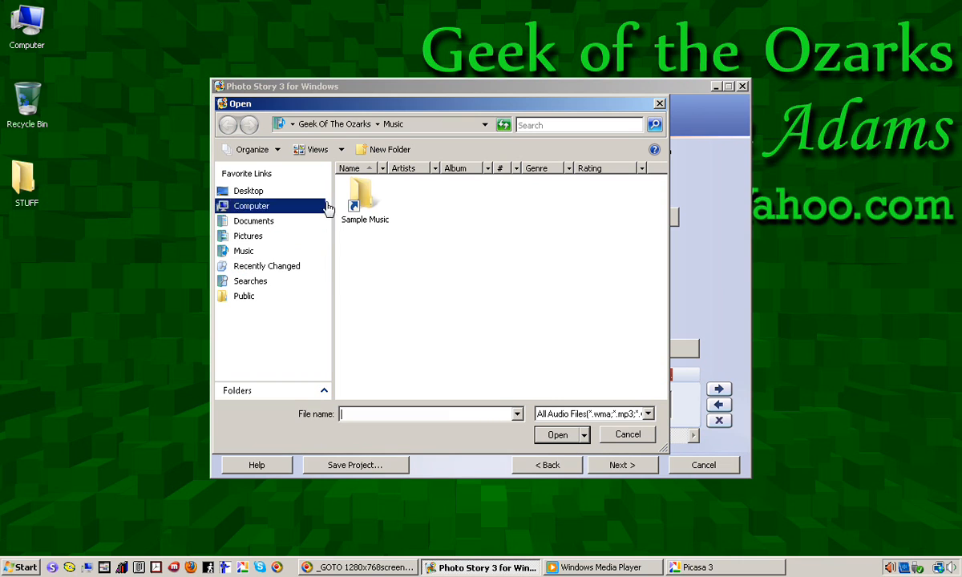
{"action": "double_click", "coordinate": [367, 198]}
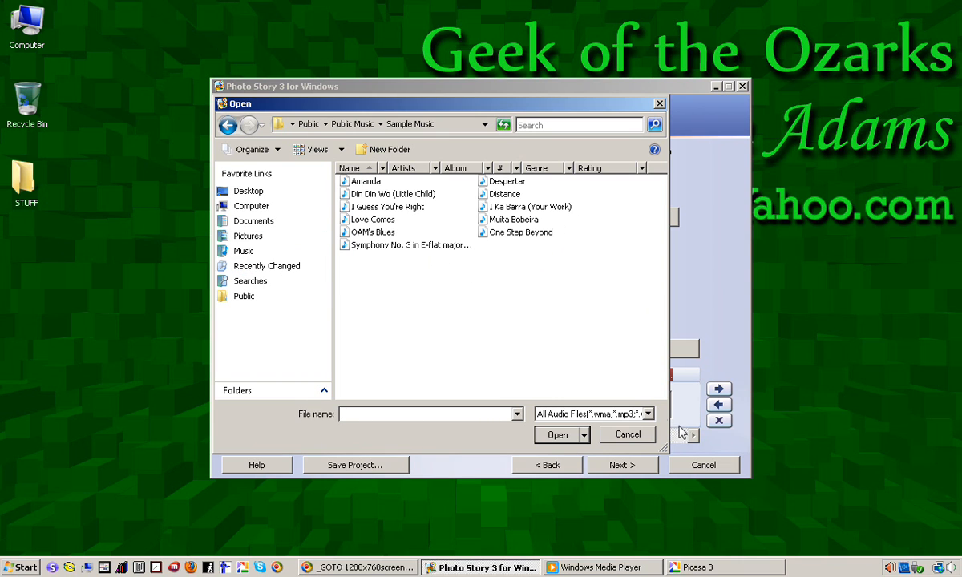
{"action": "left_click", "coordinate": [648, 414]}
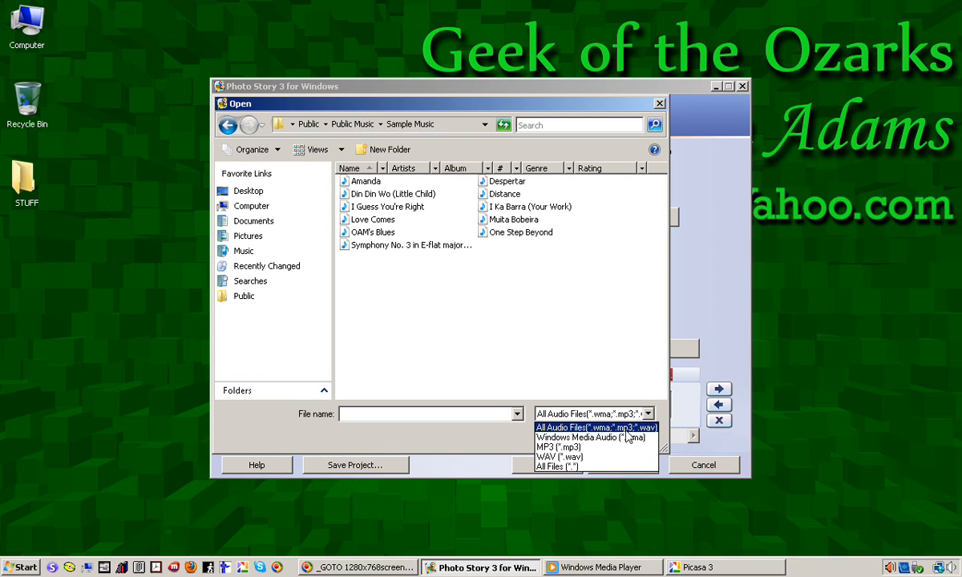
{"action": "left_click", "coordinate": [629, 339]}
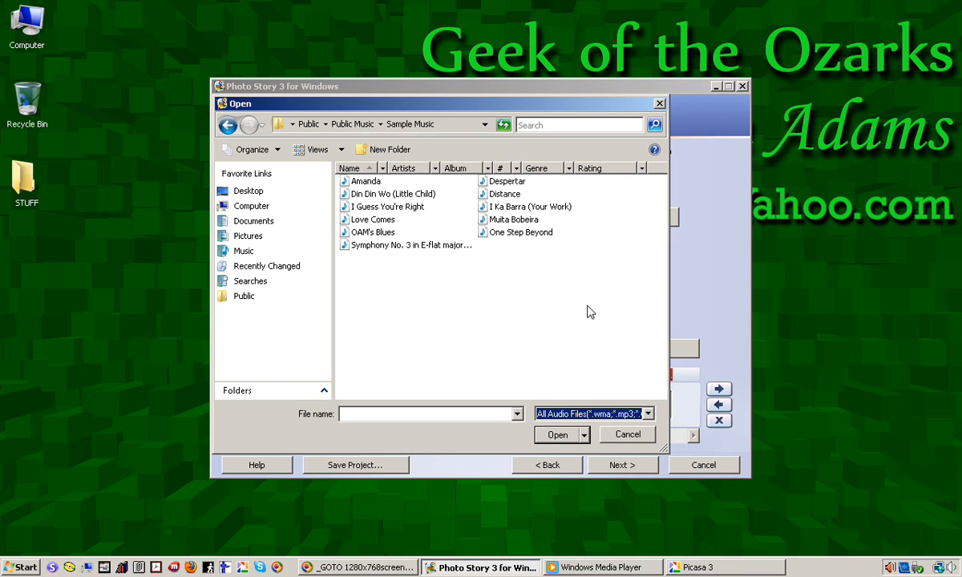
{"action": "left_click", "coordinate": [630, 437]}
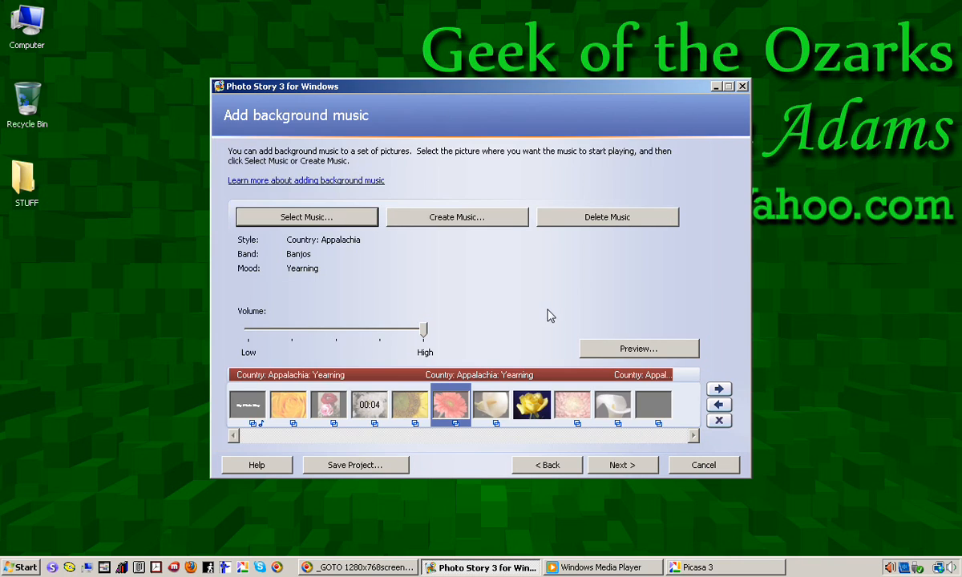
Open Create Music and play a preview of the Country: Appalachia banjo track, then cancel the dialog.
{"action": "left_click", "coordinate": [461, 227]}
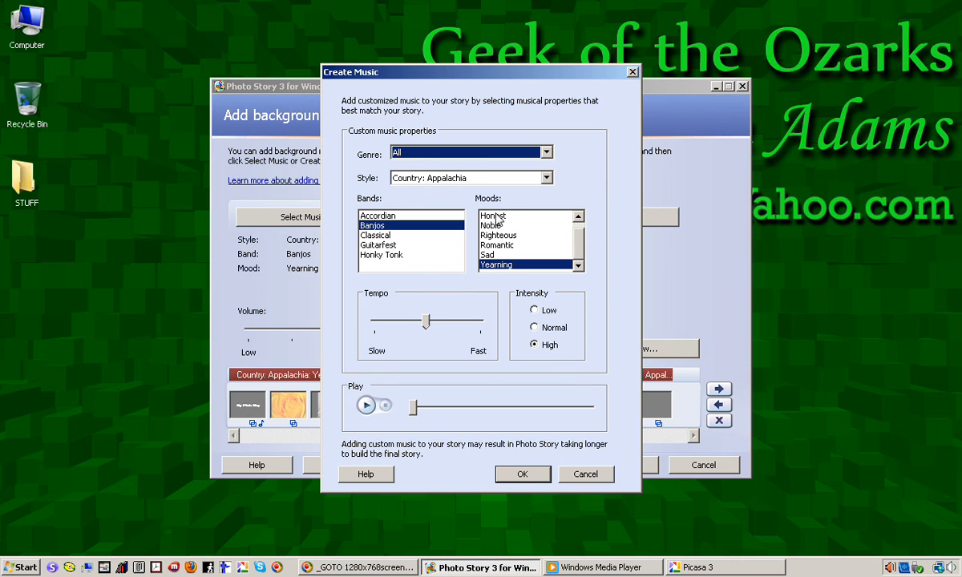
{"action": "left_click", "coordinate": [367, 405]}
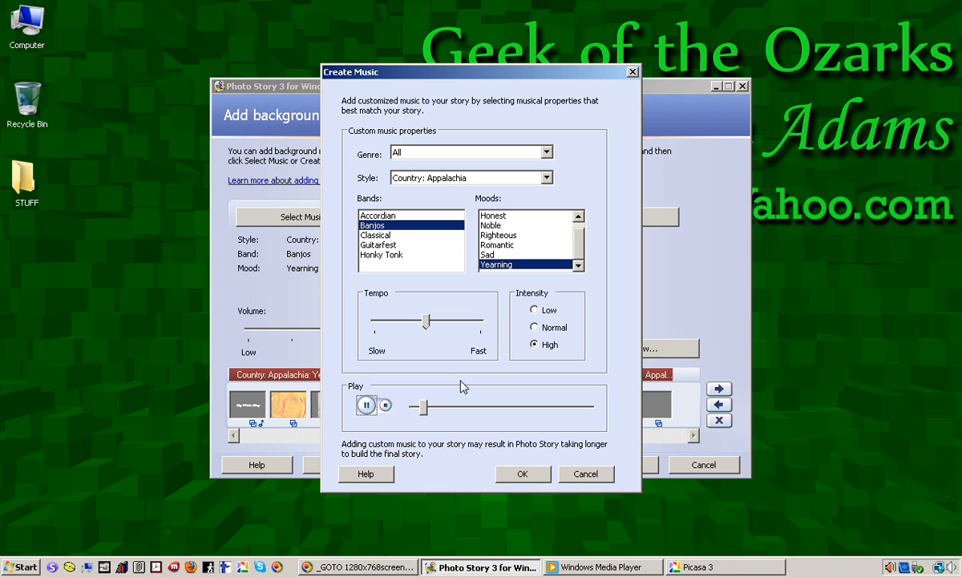
{"action": "left_click", "coordinate": [387, 409]}
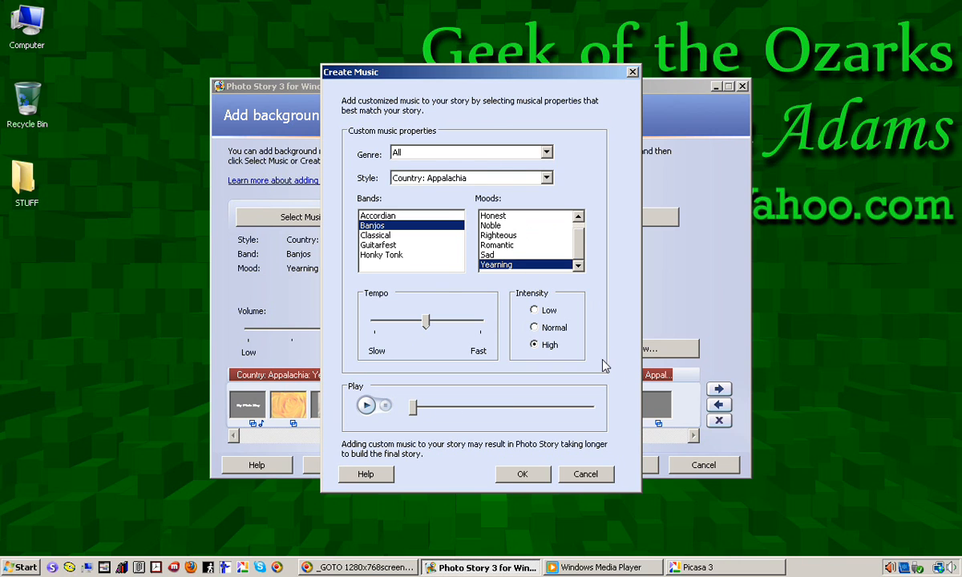
{"action": "left_click", "coordinate": [585, 474]}
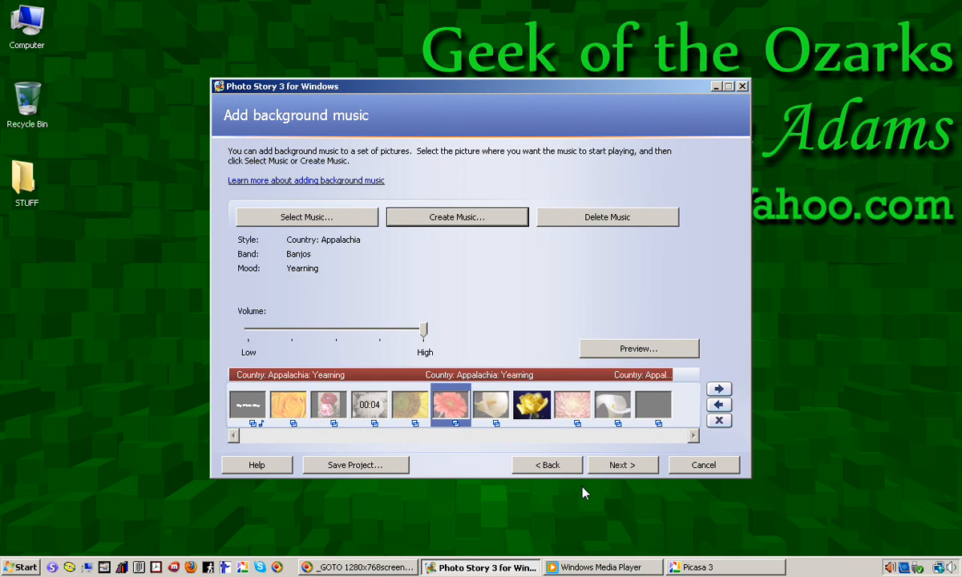
Continue to the save page and compare the available story activities, ending on saving for playback on a computer.
{"action": "left_click", "coordinate": [620, 465]}
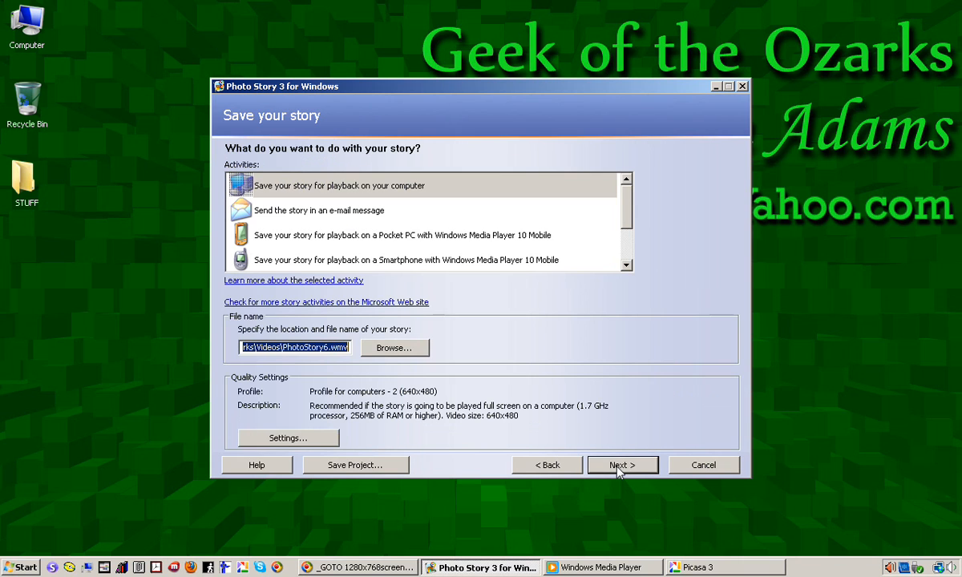
{"action": "left_click", "coordinate": [318, 212]}
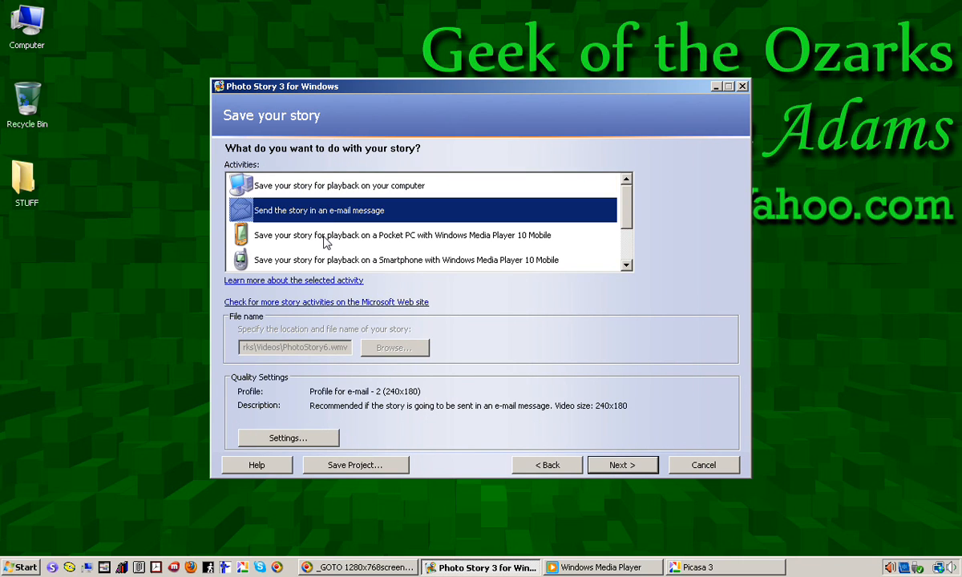
{"action": "left_click", "coordinate": [311, 234]}
{"action": "left_click", "coordinate": [345, 262]}
{"action": "scroll", "coordinate": [353, 256], "scroll_direction": "down", "scroll_amount": 2}
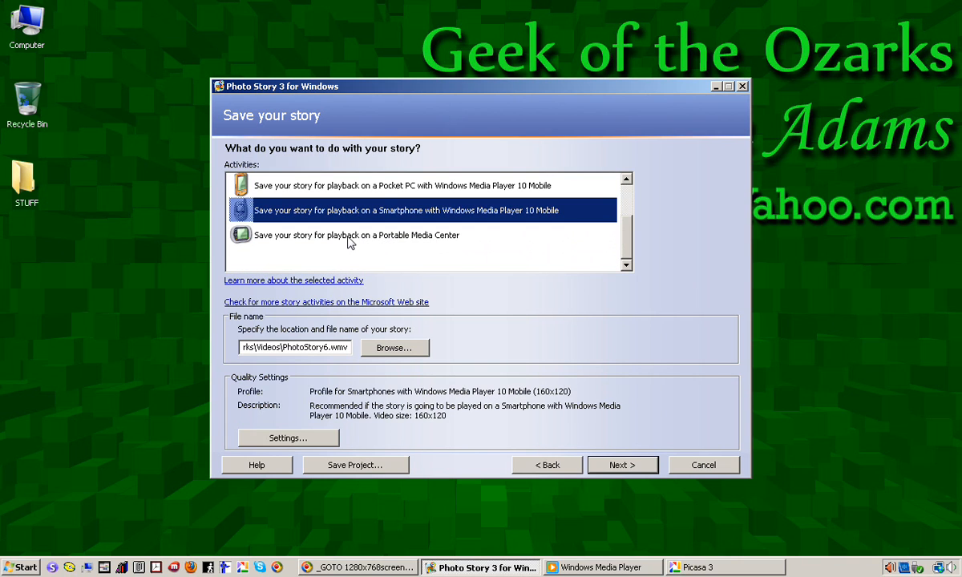
{"action": "left_click", "coordinate": [349, 240]}
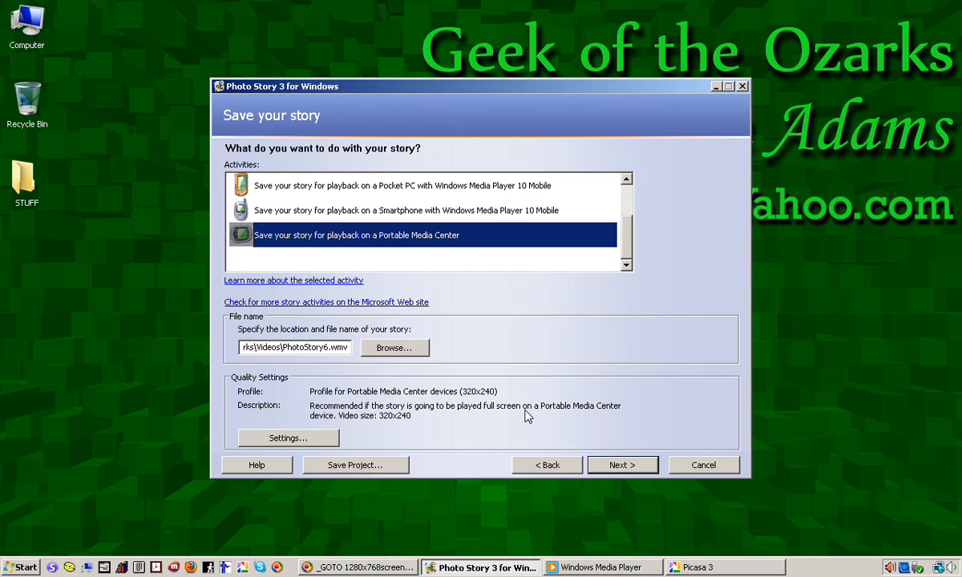
{"action": "left_click", "coordinate": [359, 214]}
{"action": "scroll", "coordinate": [369, 218], "scroll_direction": "up", "scroll_amount": 1}
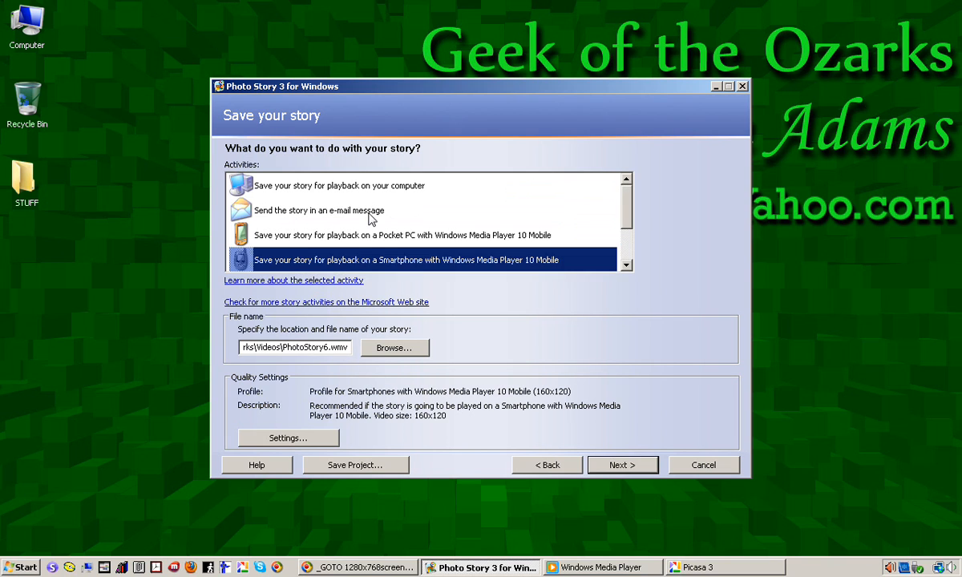
{"action": "left_click", "coordinate": [335, 207]}
{"action": "left_click", "coordinate": [337, 183]}
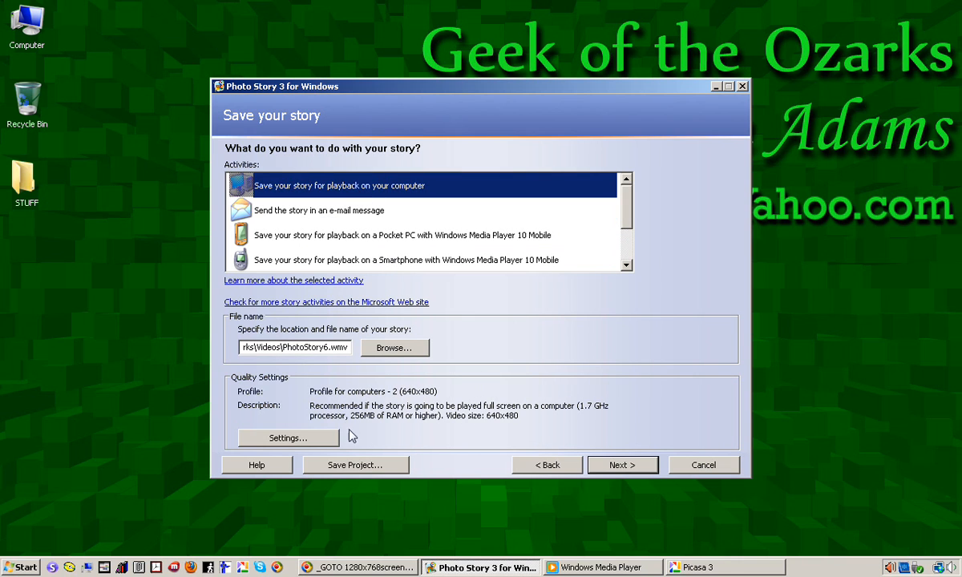
Review the quality profile options in the save settings, then cancel them.
{"action": "left_click", "coordinate": [289, 438]}
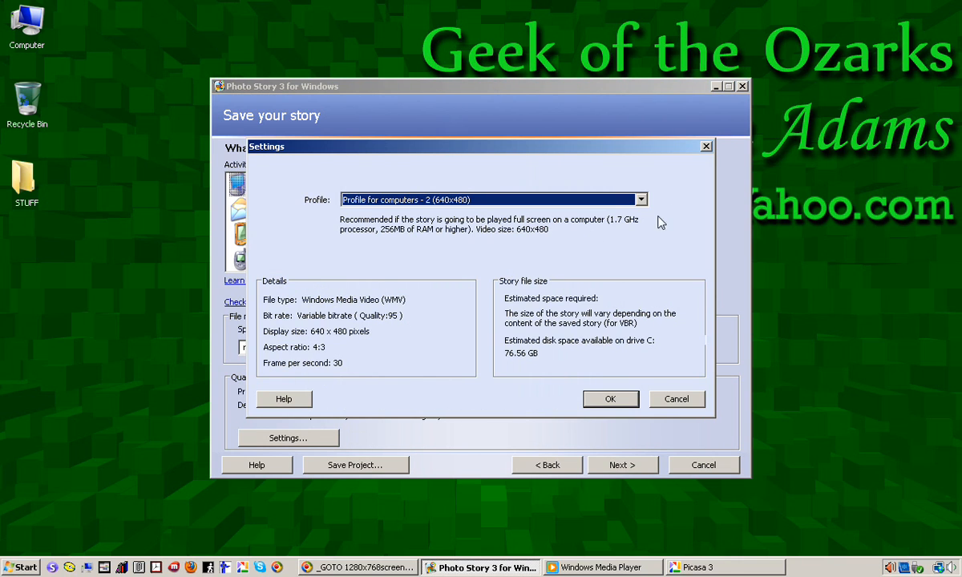
{"action": "left_click", "coordinate": [642, 201]}
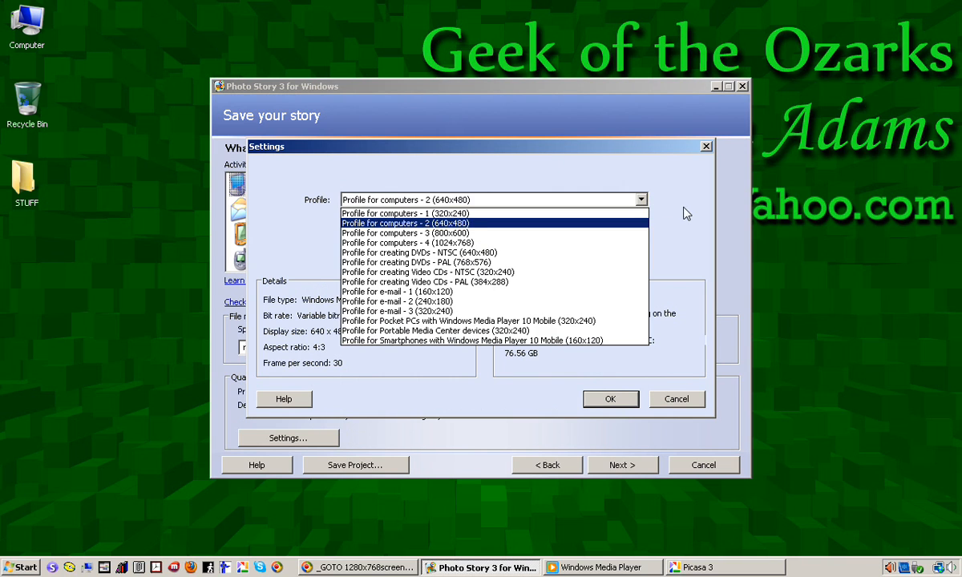
{"action": "left_click", "coordinate": [641, 200]}
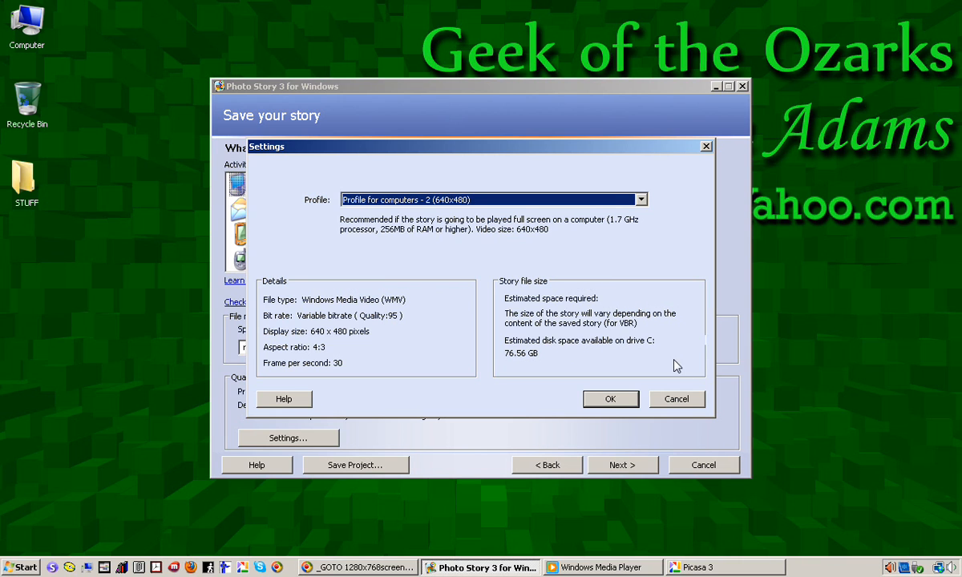
{"action": "left_click", "coordinate": [678, 401]}
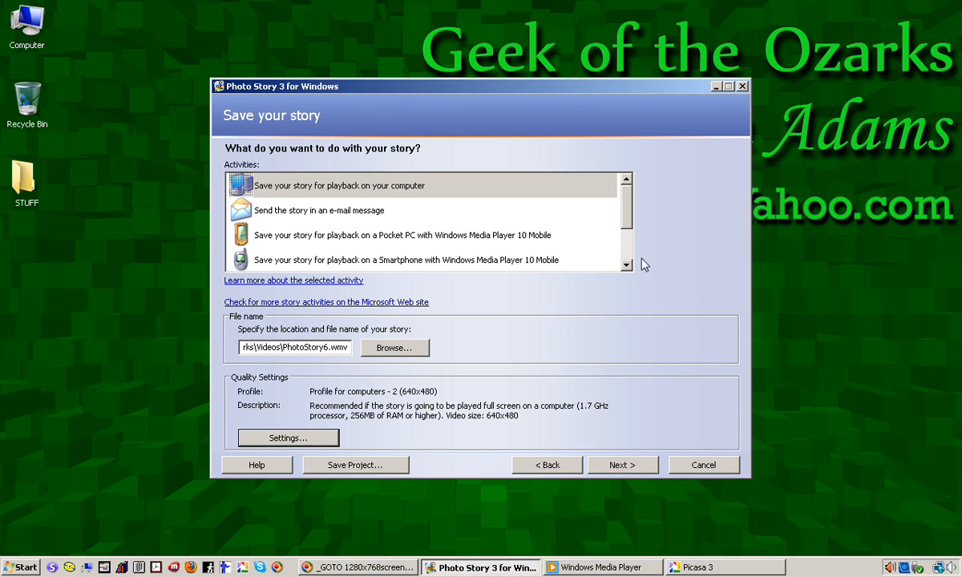
Switch to Windows Media Player and play the saved photo story video, then minimize the player and Photo Story.
{"action": "left_click", "coordinate": [716, 88]}
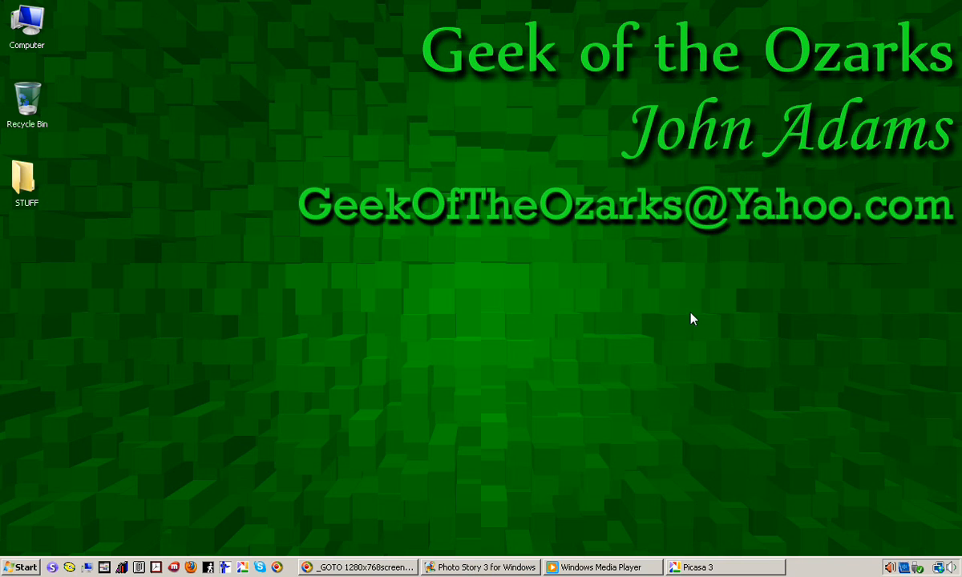
{"action": "left_click", "coordinate": [614, 567]}
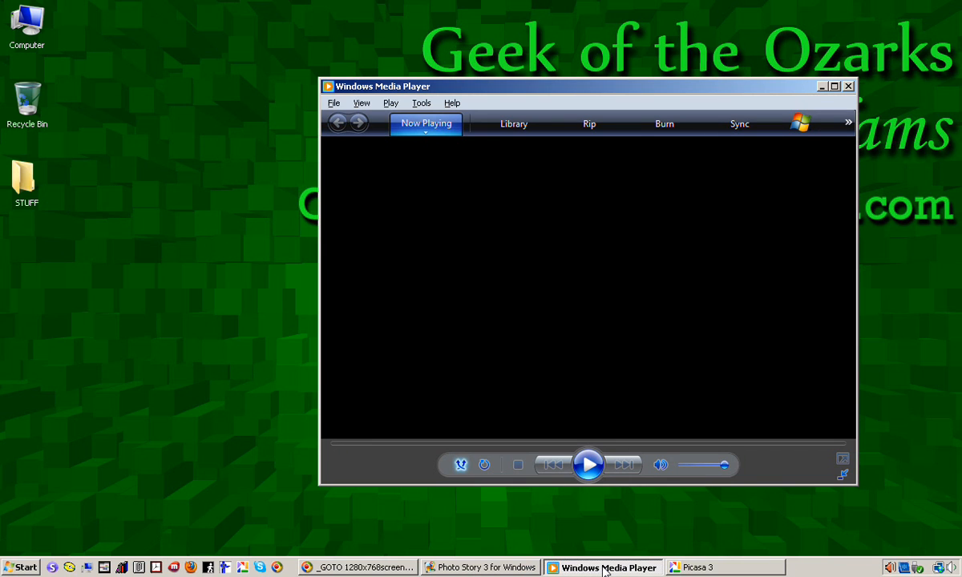
{"action": "left_click", "coordinate": [588, 465]}
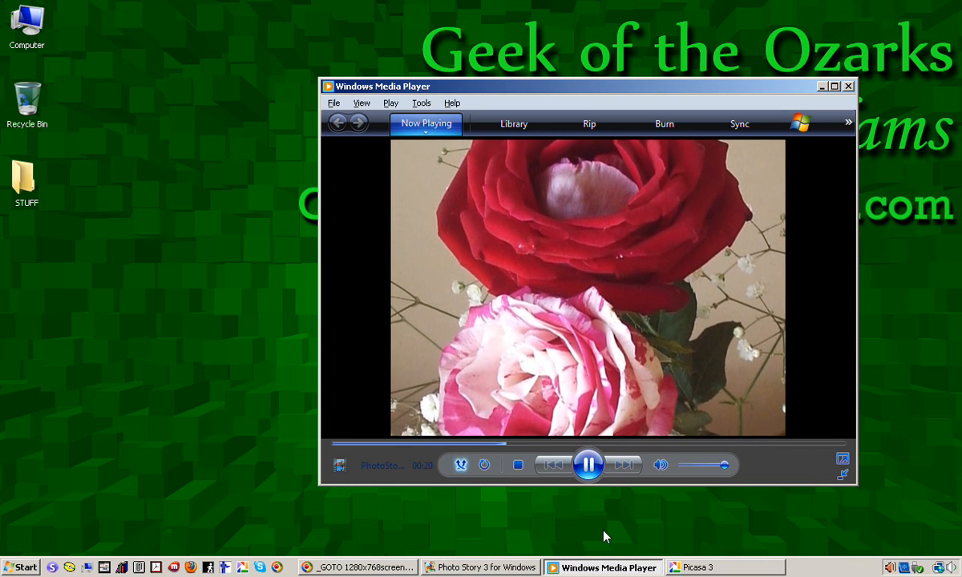
{"action": "left_click", "coordinate": [590, 466]}
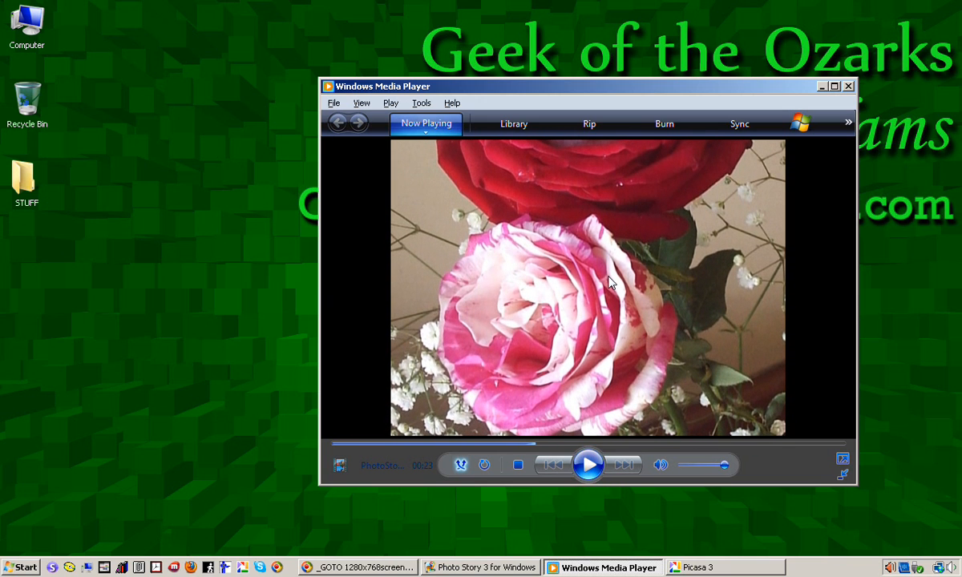
{"action": "left_click", "coordinate": [822, 86]}
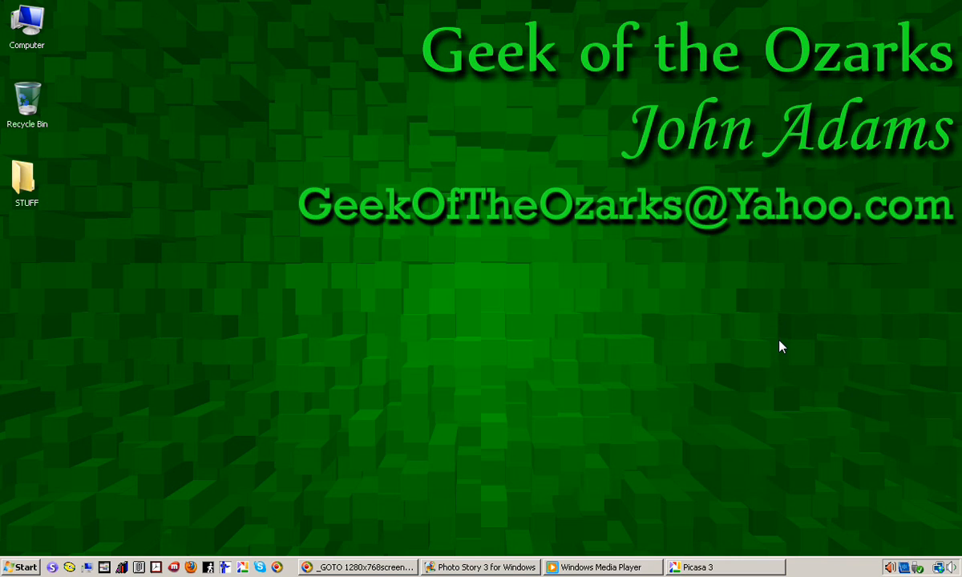
{"action": "left_click", "coordinate": [481, 567]}
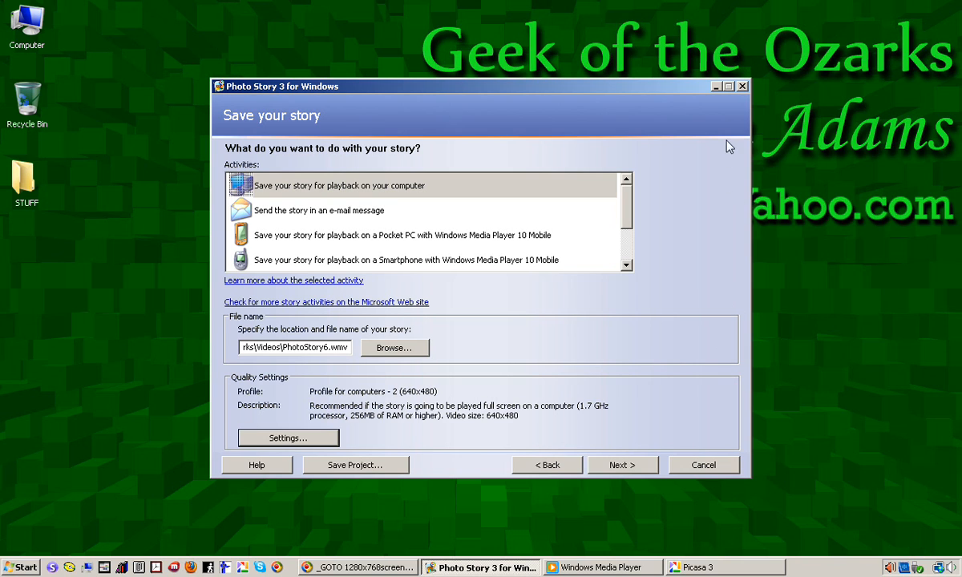
{"action": "left_click", "coordinate": [716, 86]}
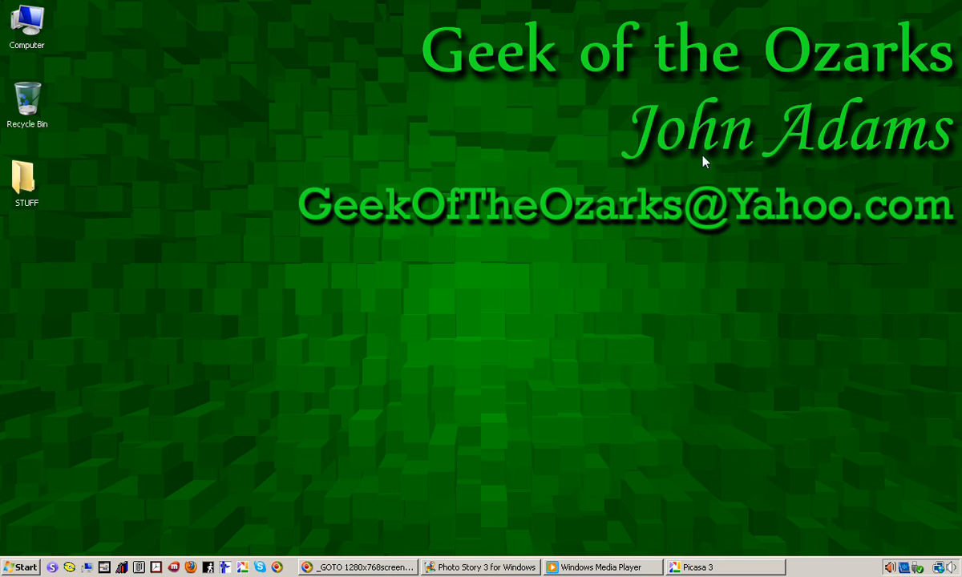